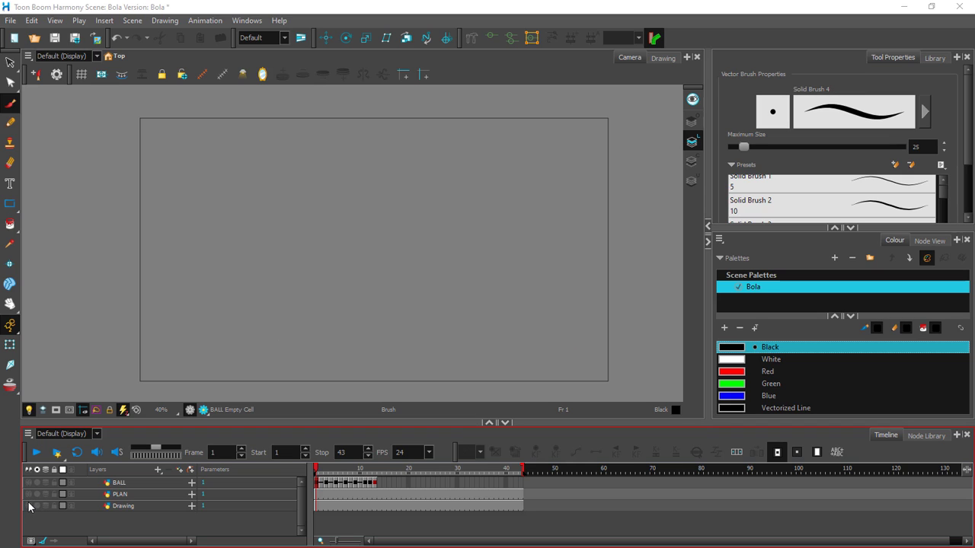
Step: Make the Drawing layer visible and select it for drawing
left_click(29, 506)
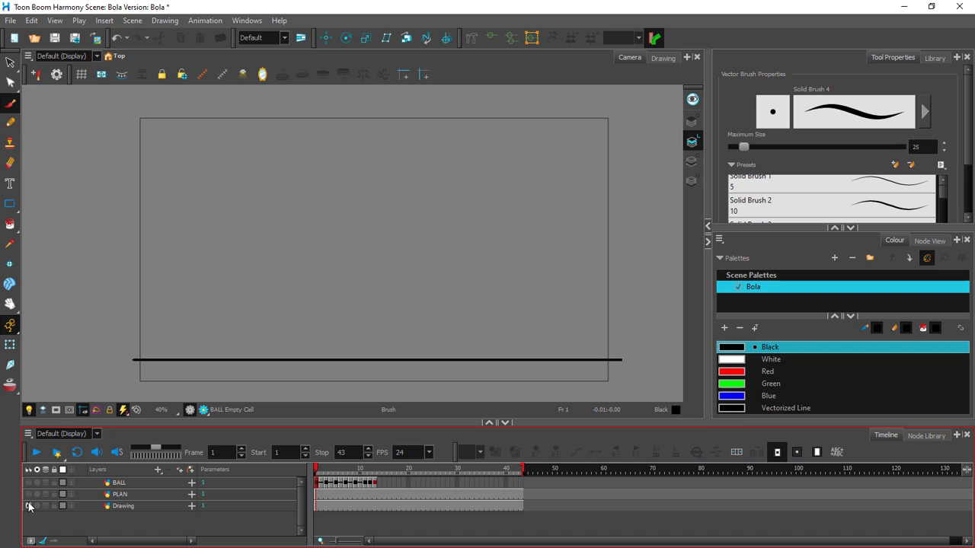
left_click(28, 503)
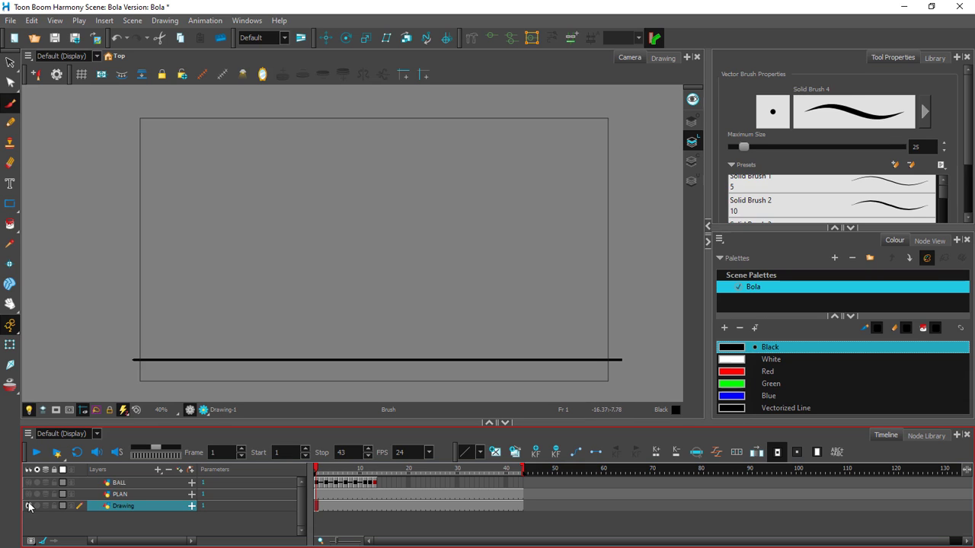
Step: Try a second horizontal brush line just above the existing ground line, and undo it
left_click_drag(136, 332, 623, 333)
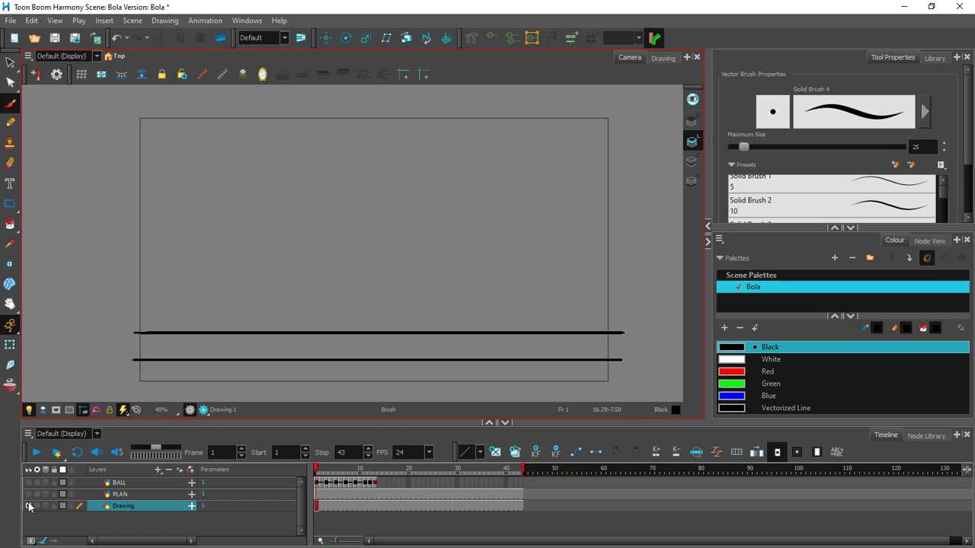
key("ctrl")
key("ctrl+z")
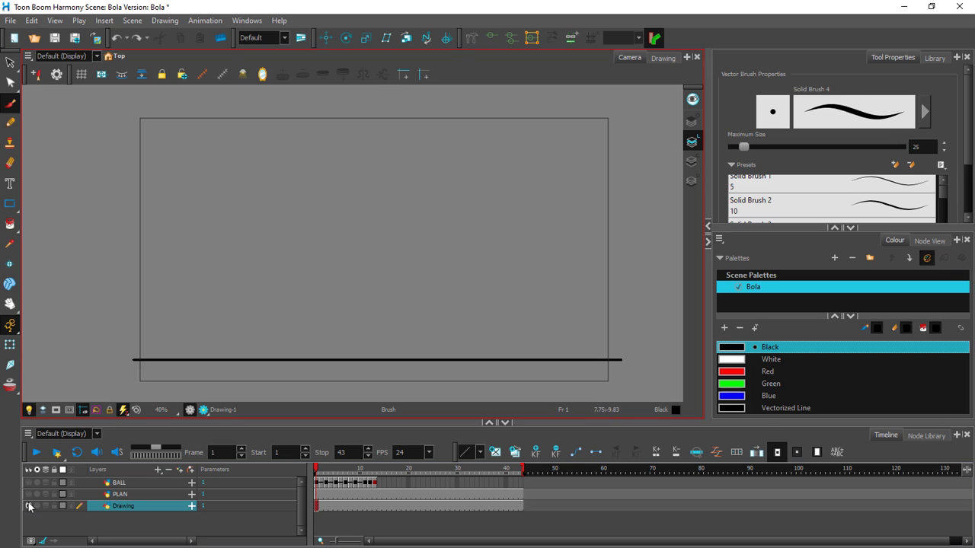
Step: Rename the Drawing layer as Ground
left_click(28, 505)
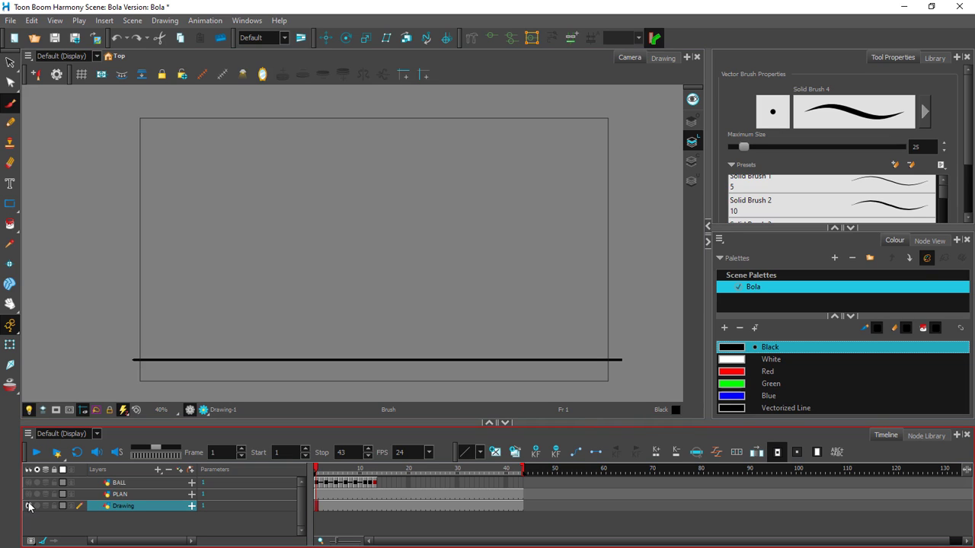
key("F2")
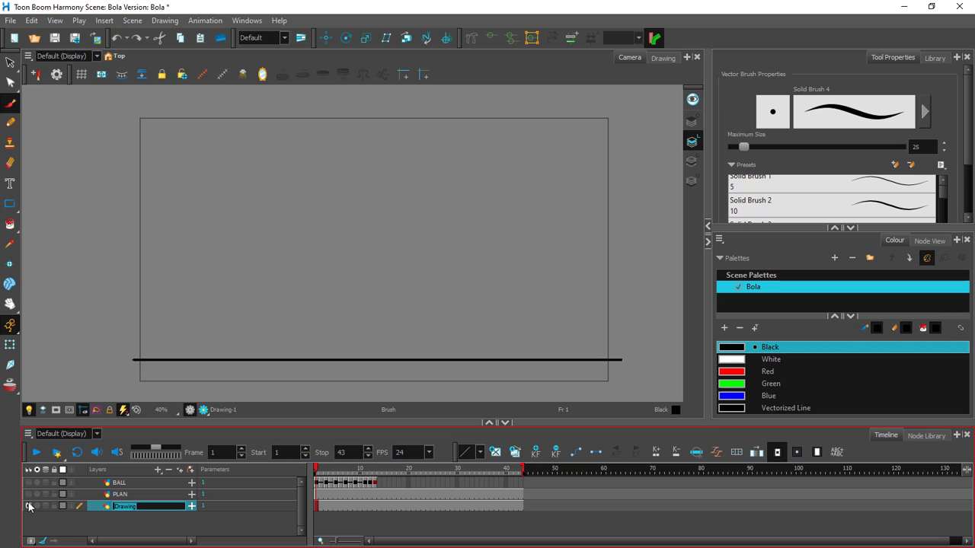
type("Ground")
key("Return")
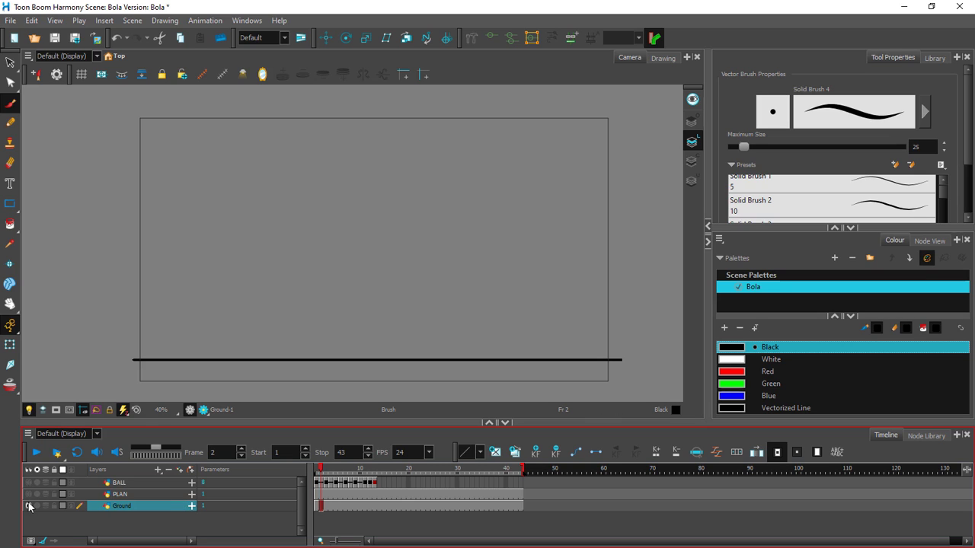
Step: Clear the Ground layer's exposure from frame 2 to frame 43, keeping only the drawing in frame 1
key("comma")
key("period")
key("ctrl+a")
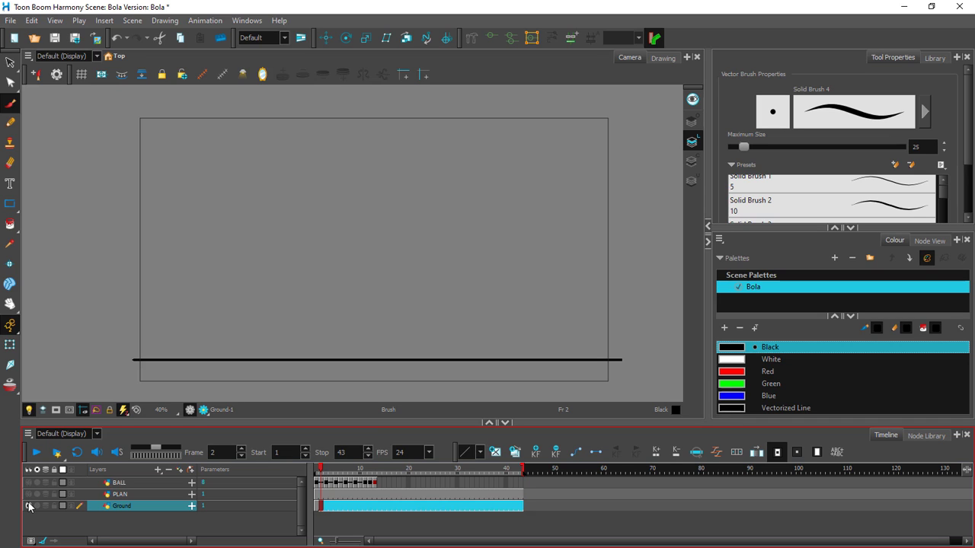
key("Delete")
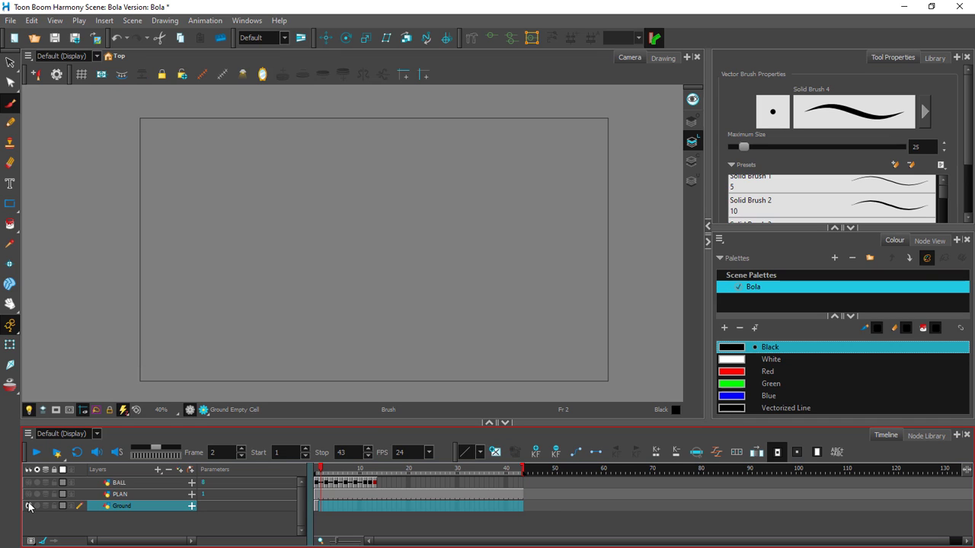
key("ctrl+z")
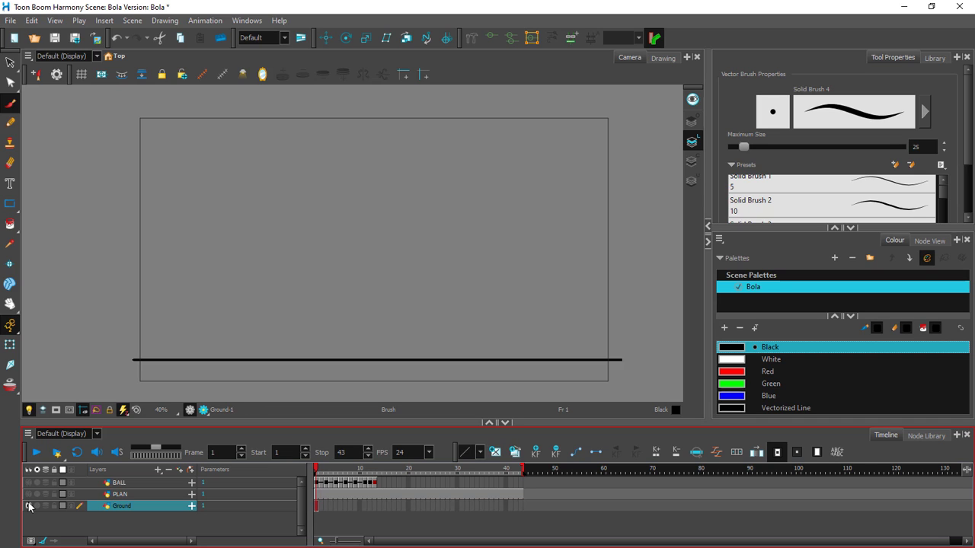
key("Delete")
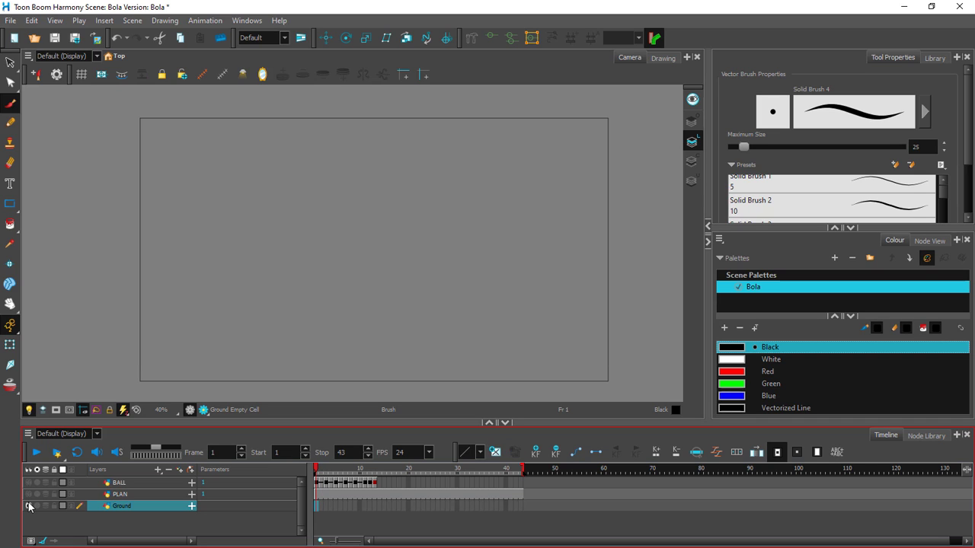
key("ctrl+z")
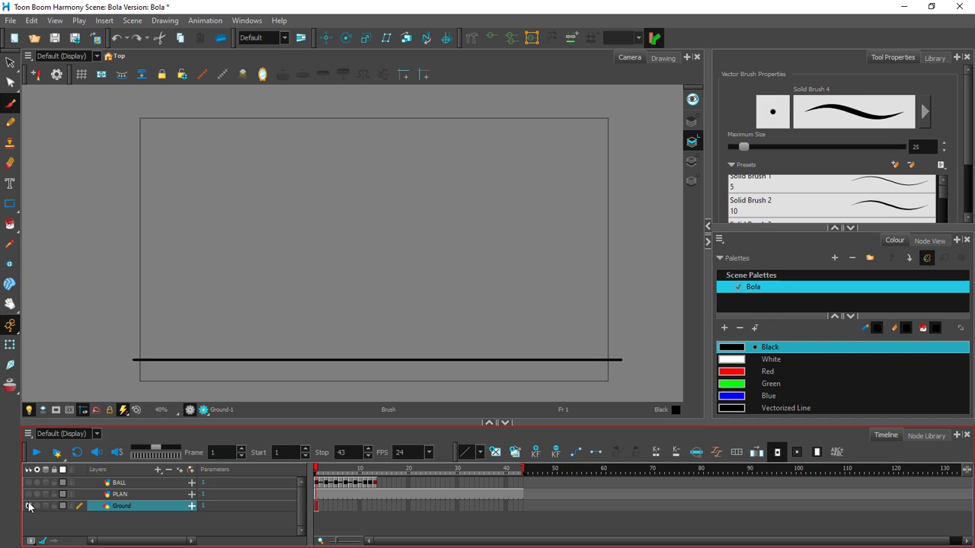
Step: Extend the scene to 60 frames and clear the Ground layer's cells from frame 44 to 60
left_click_drag(524, 469, 606, 470)
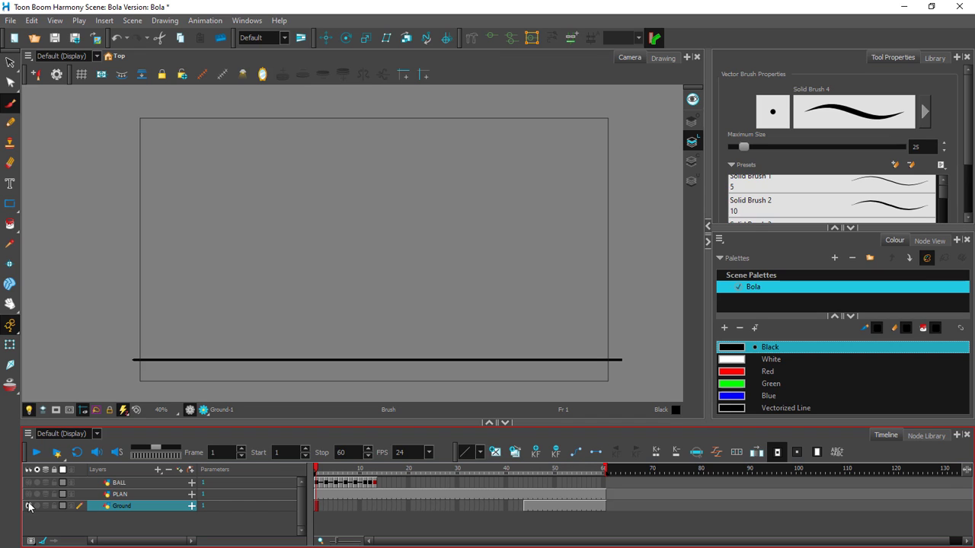
left_click(526, 469)
left_click(603, 506, "shift")
key("Delete")
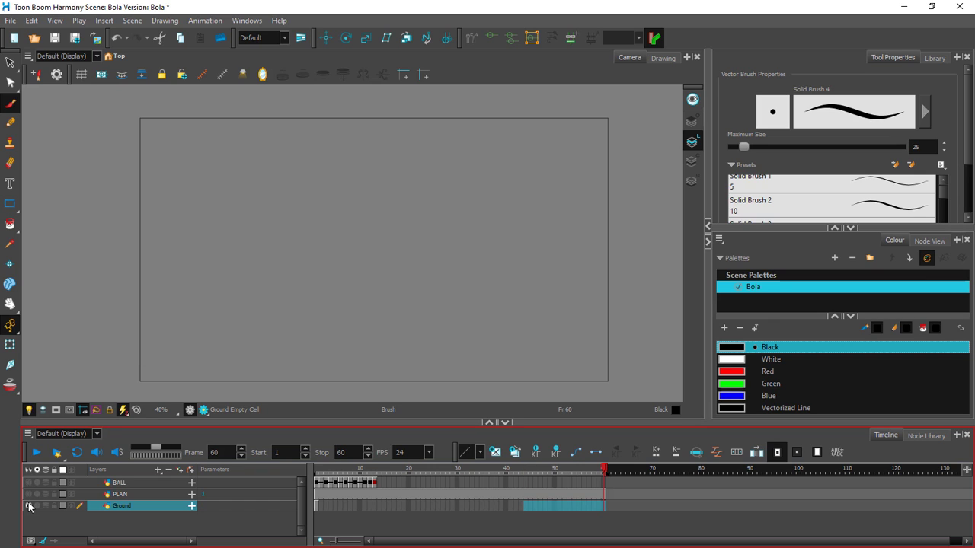
Step: Extend the exposure of the Ground drawing in frame 1 through frame 60
key("shift+comma")
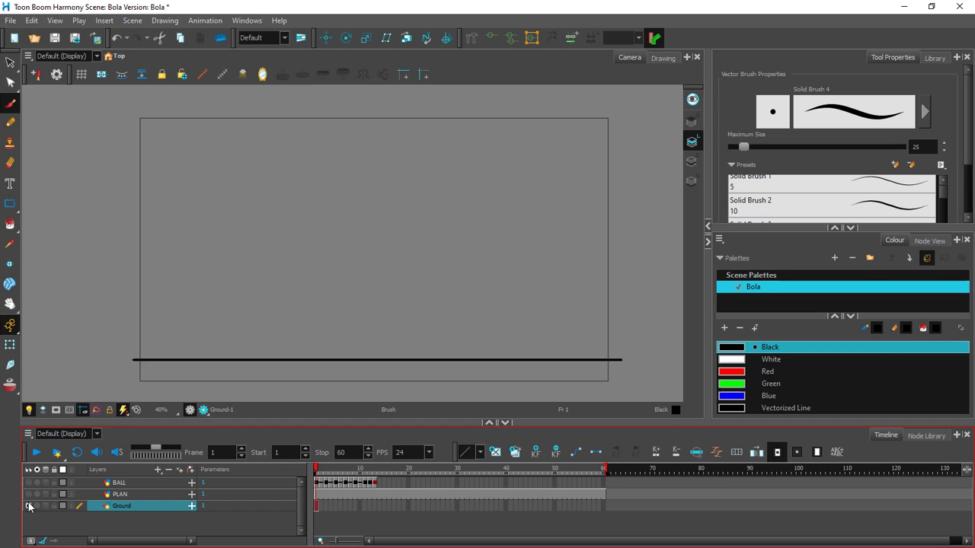
key("shift+period")
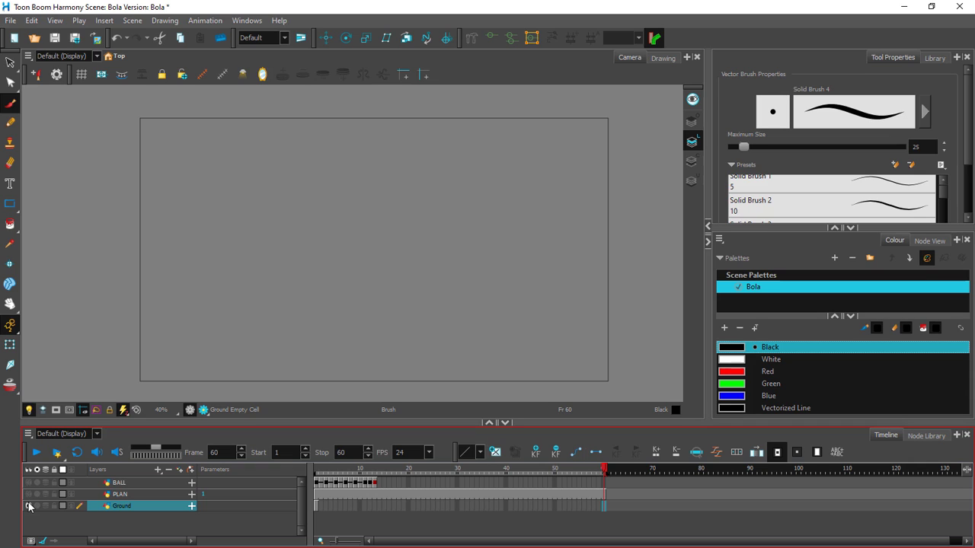
key("ctrl+v")
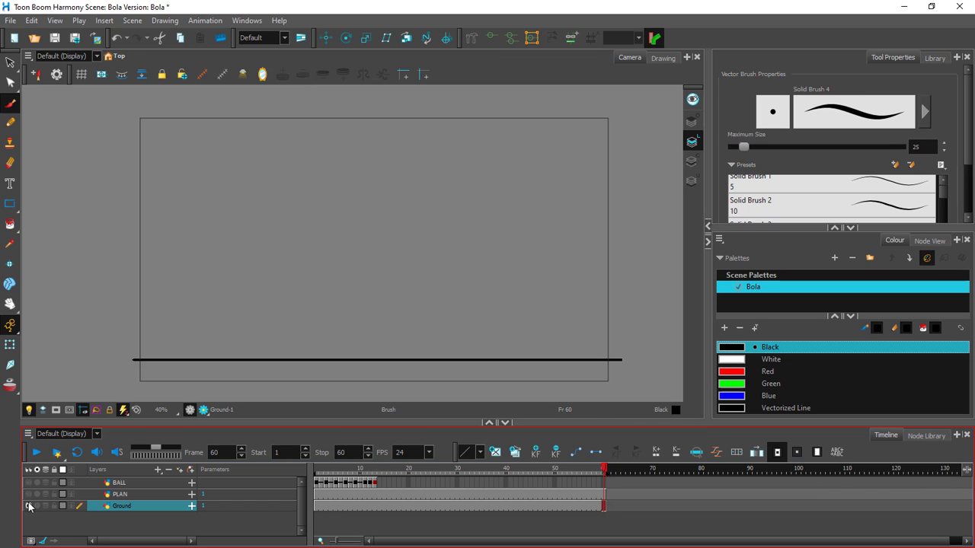
Step: Step back through the timeline from frame 60 to frame 1 to check the ground line's exposure
key("shift+comma")
key("shift+period")
key("comma")
key("comma")
key("comma")
key("comma")
key("comma")
key("comma")
key("comma")
key("comma")
key("comma")
key("comma")
key("comma")
key("comma")
key("comma")
key("comma")
key("comma")
key("comma")
key("comma")
key("comma")
key("comma")
key("comma")
key("comma")
key("comma")
key("comma")
key("comma")
key("comma")
key("comma")
key("comma")
key("comma")
key("comma")
key("comma")
key("comma")
key("comma")
key("comma")
key("comma")
key("comma")
key("comma")
key("comma")
key("comma")
key("comma")
key("comma")
key("comma")
key("comma")
key("comma")
key("comma")
key("comma")
key("comma")
key("comma")
key("comma")
key("comma")
key("comma")
key("comma")
Step: Show the PLAN layer with the bounce arcs above the ground, and select that layer
left_click(29, 495)
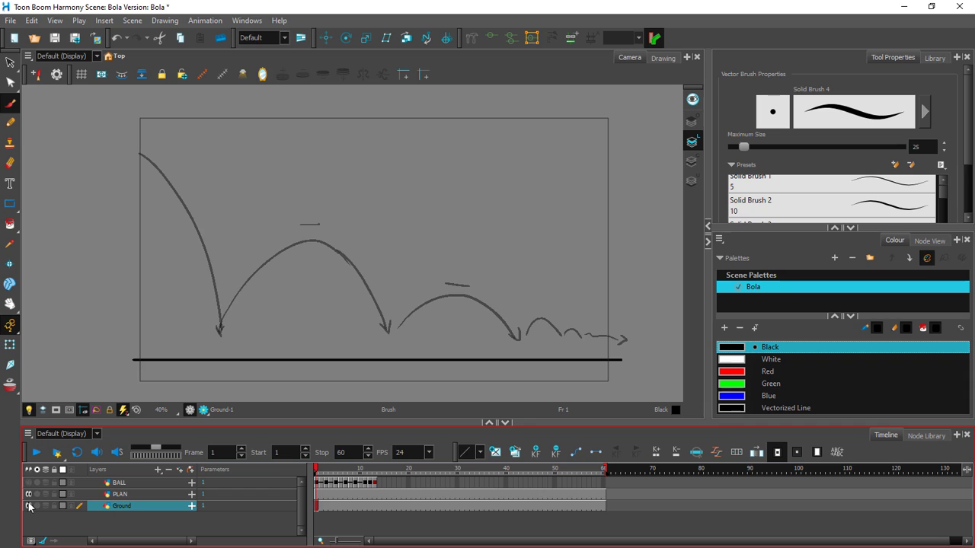
key("Up")
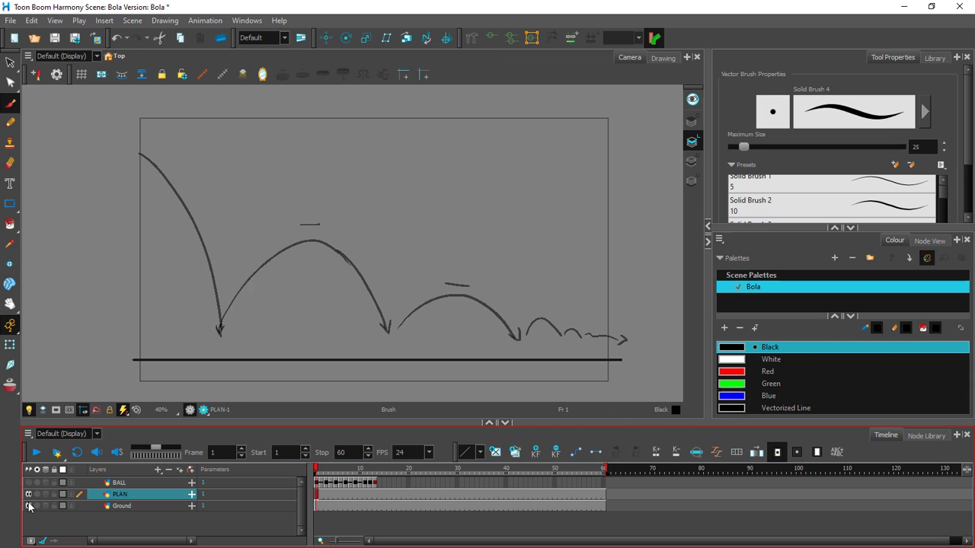
left_click(29, 506)
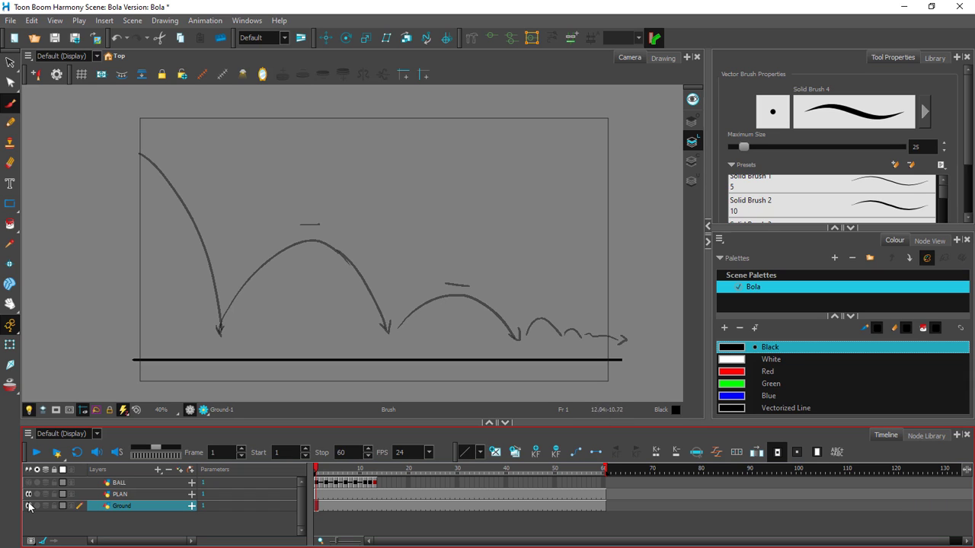
key("Up")
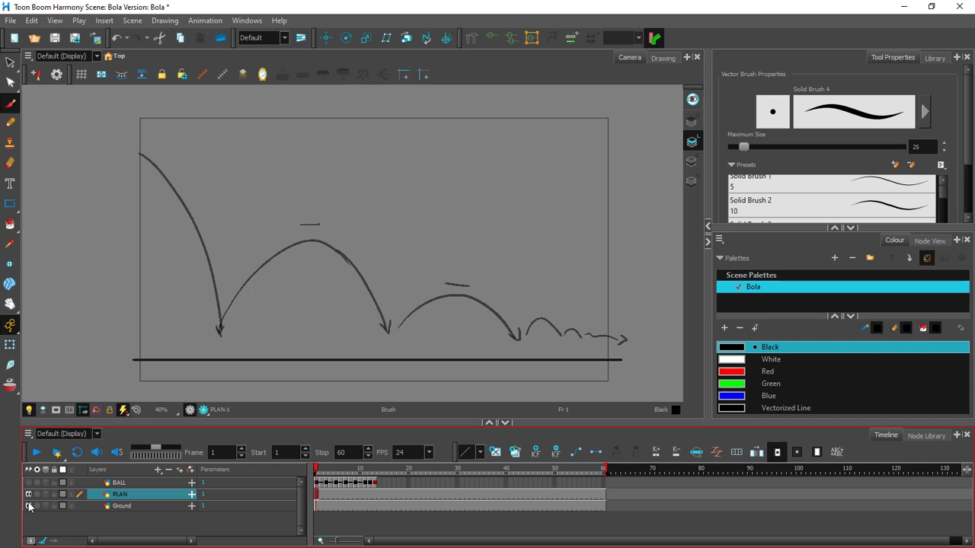
key("shift+period")
key("shift+comma")
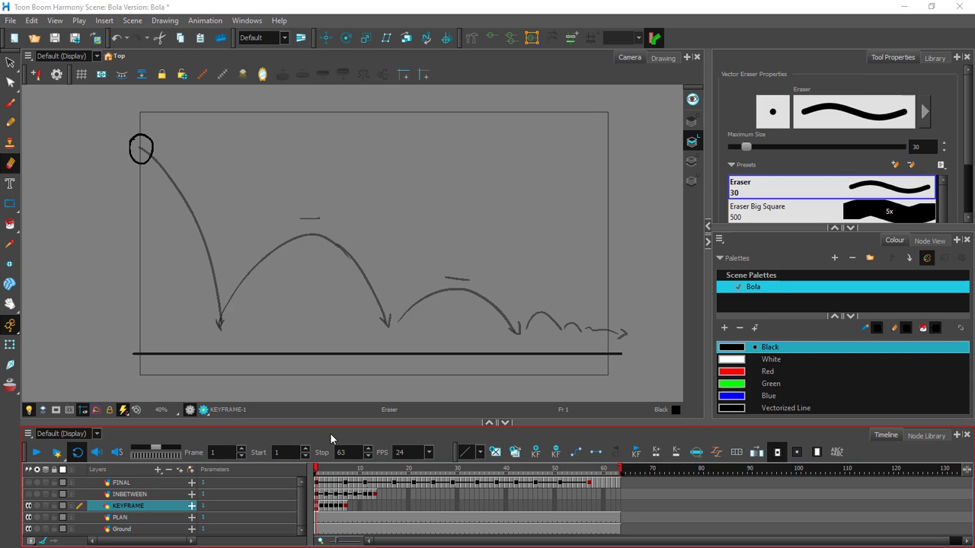
Step: Step through the ball poses on the KEYFRAME layer from frame 2 to 7, and return to frame 1
left_click(321, 506)
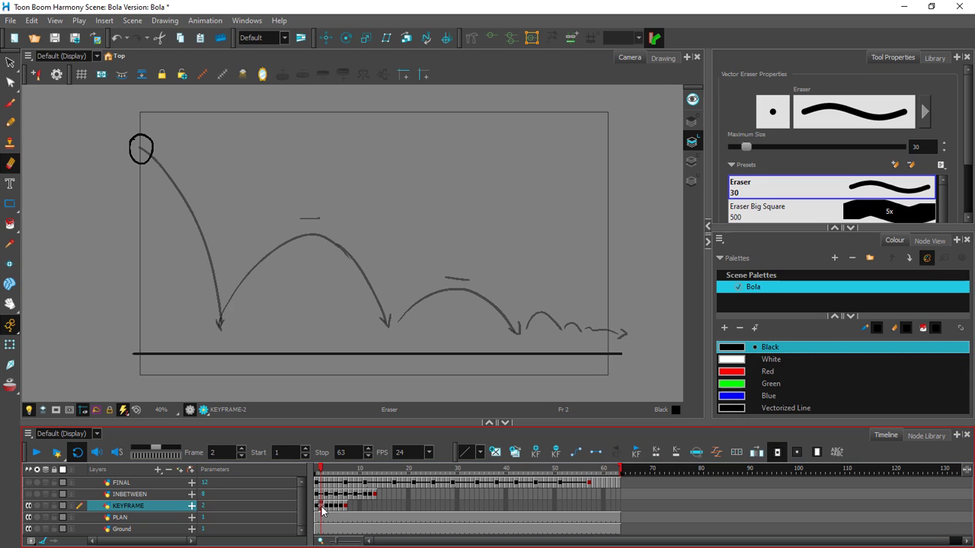
key("period")
key("period")
key("period")
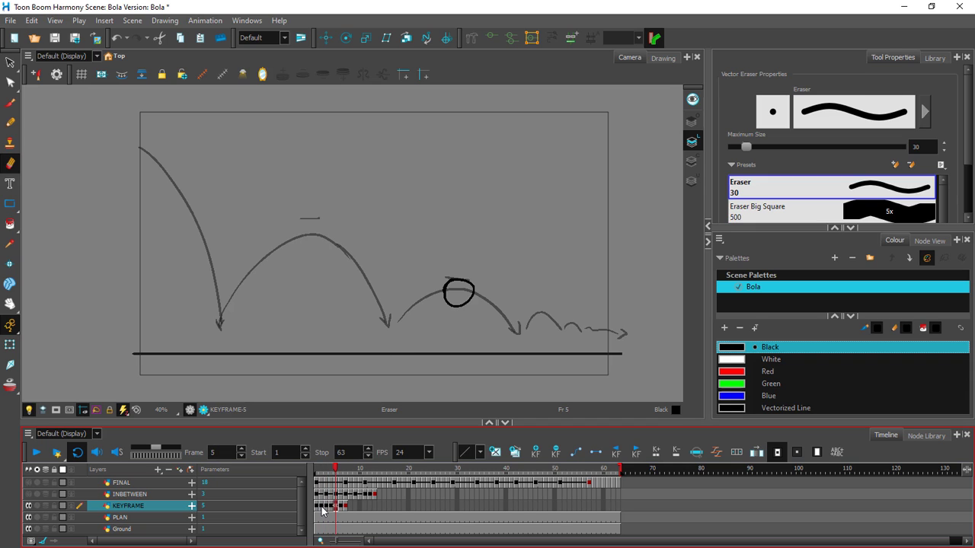
key("period")
key("period")
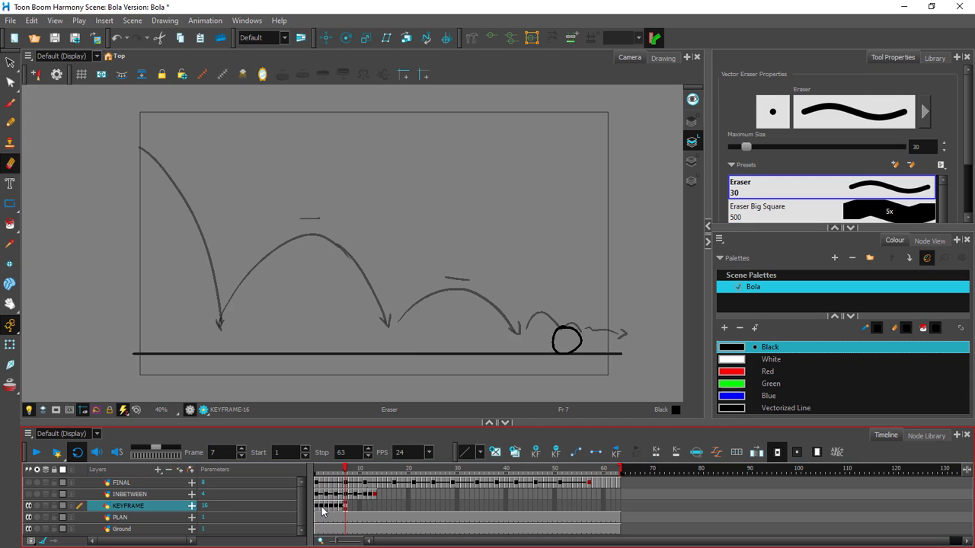
key("shift+comma")
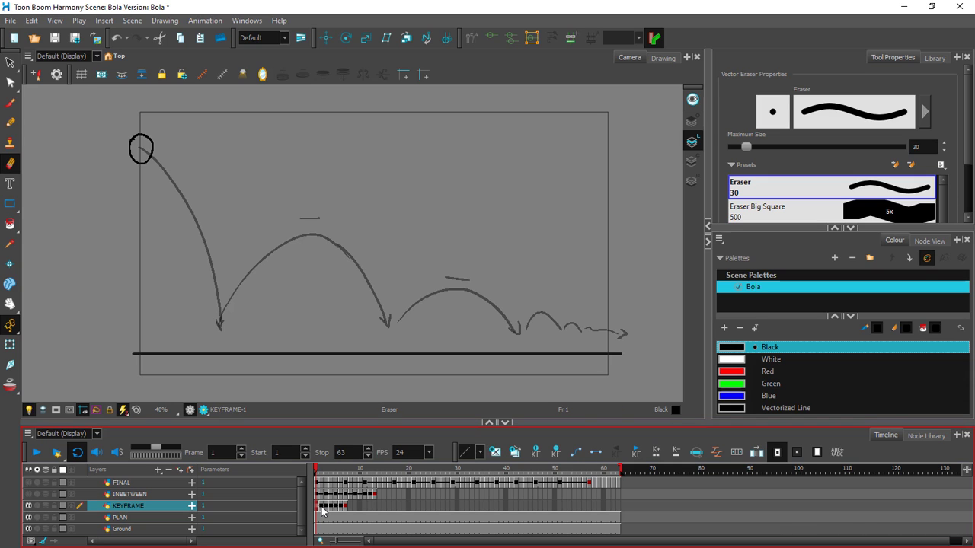
Step: Examine the keyframe ball poses one by one up to frame 7, and step back to frame 1
key("period")
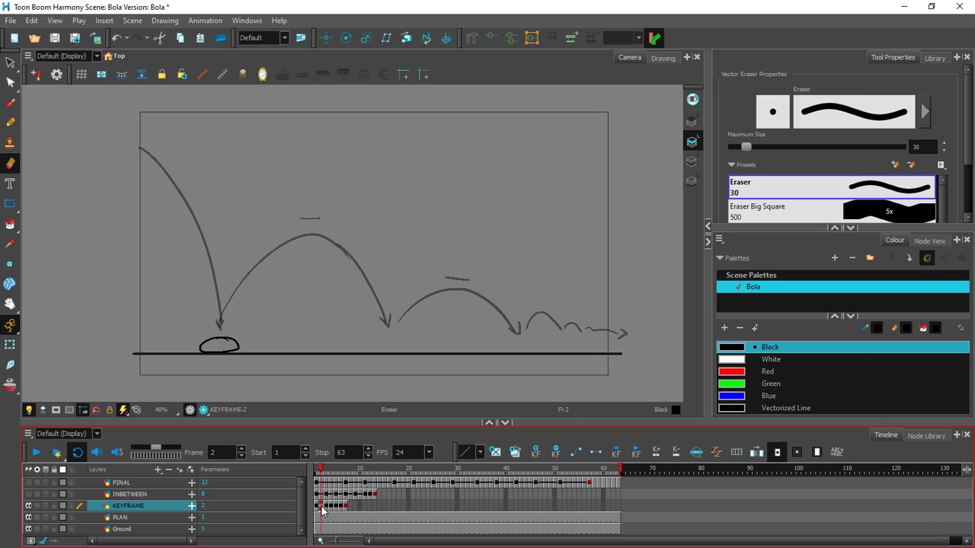
key("period")
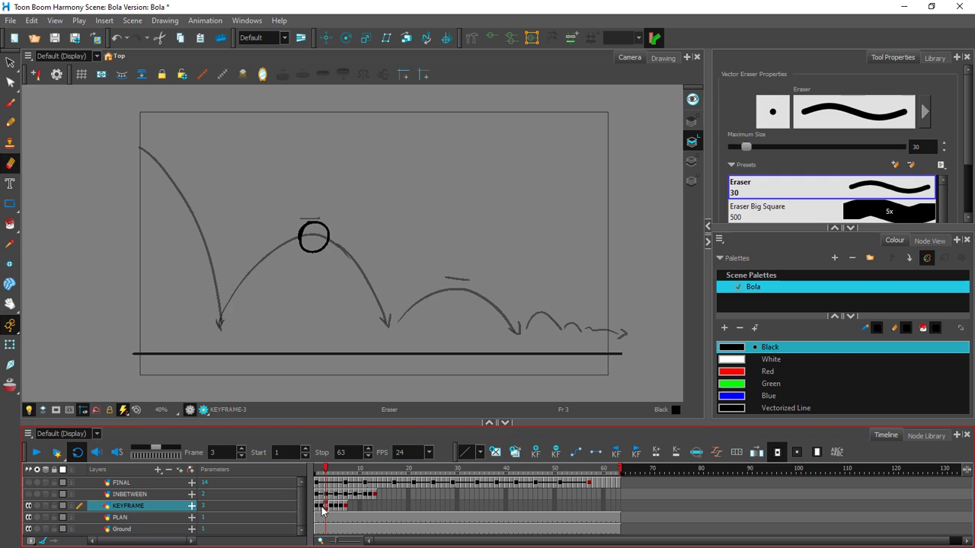
key("period")
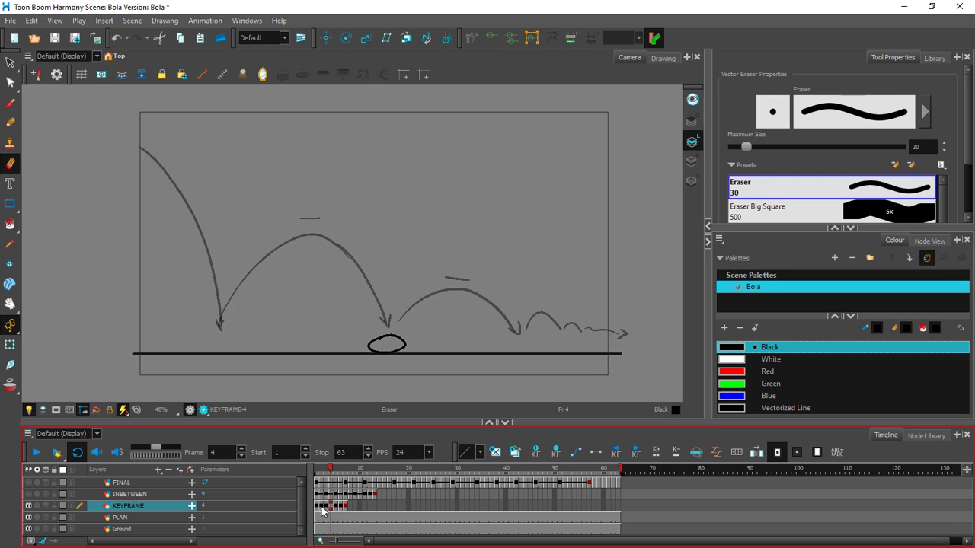
key("period")
key("period")
key("period")
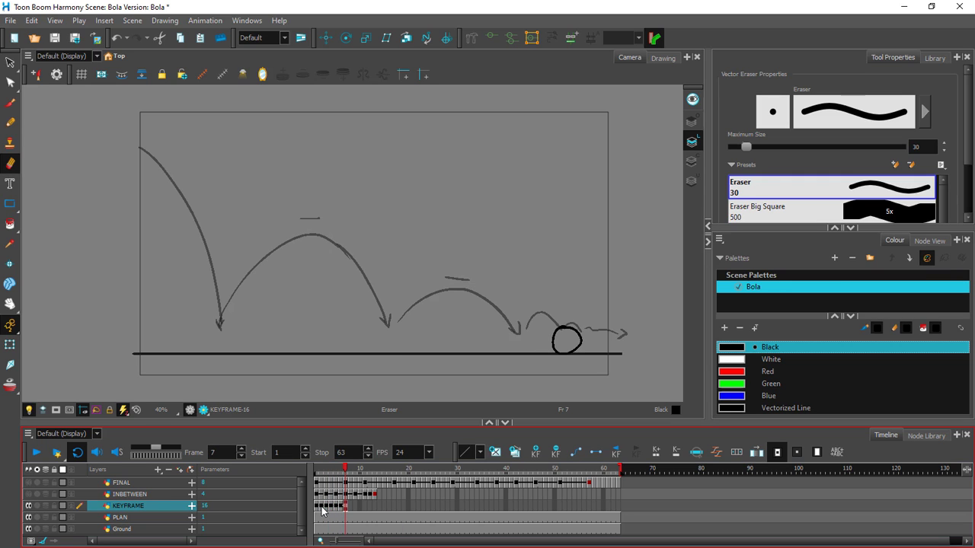
key("comma")
key("comma")
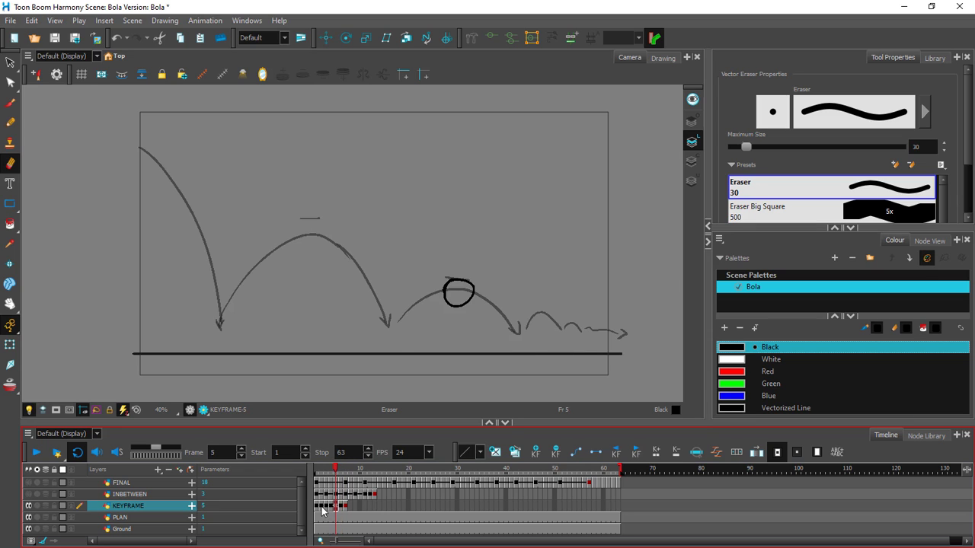
key("comma")
key("comma")
key("comma")
key("comma")
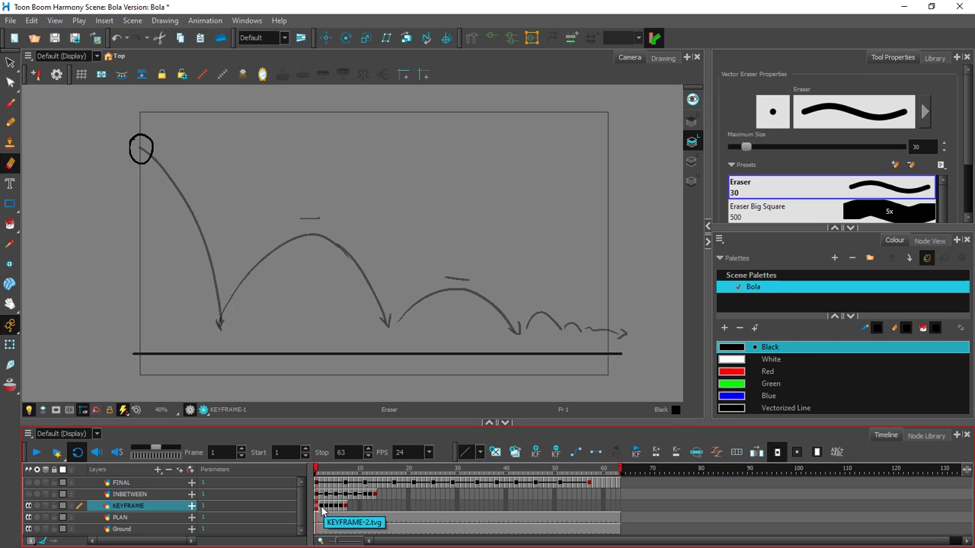
Step: Review the ball's key poses along the bounce path once more, from frame 2 through frame 7
left_click(323, 511)
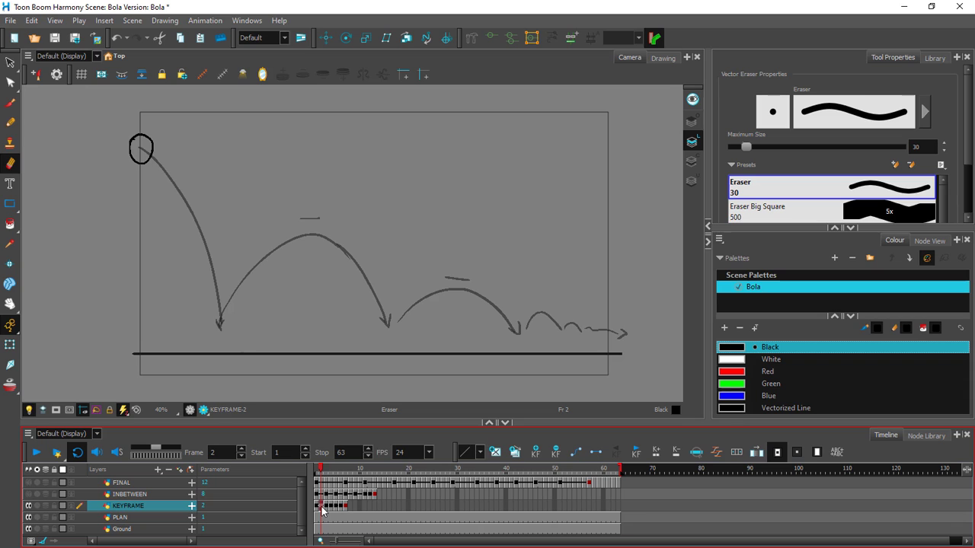
key("period")
key("period")
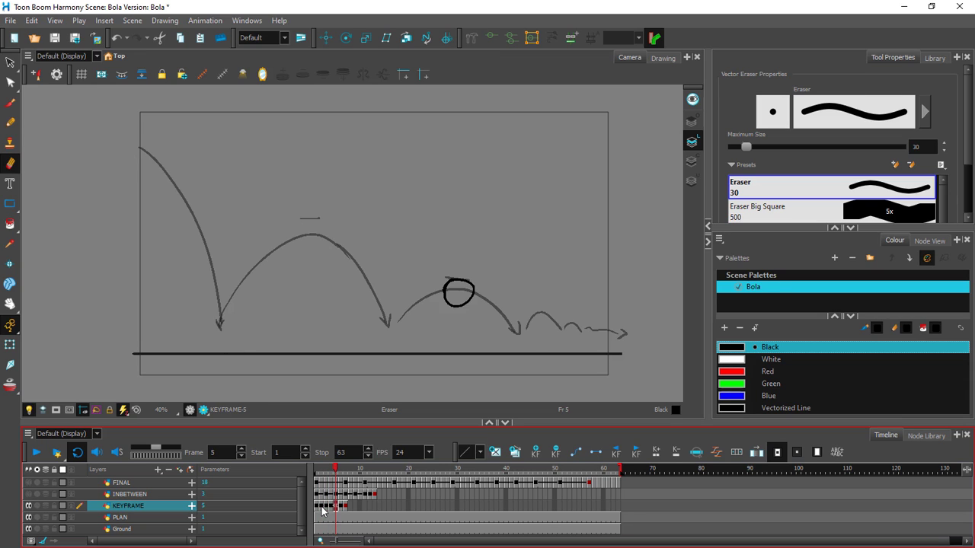
key("period")
key("period")
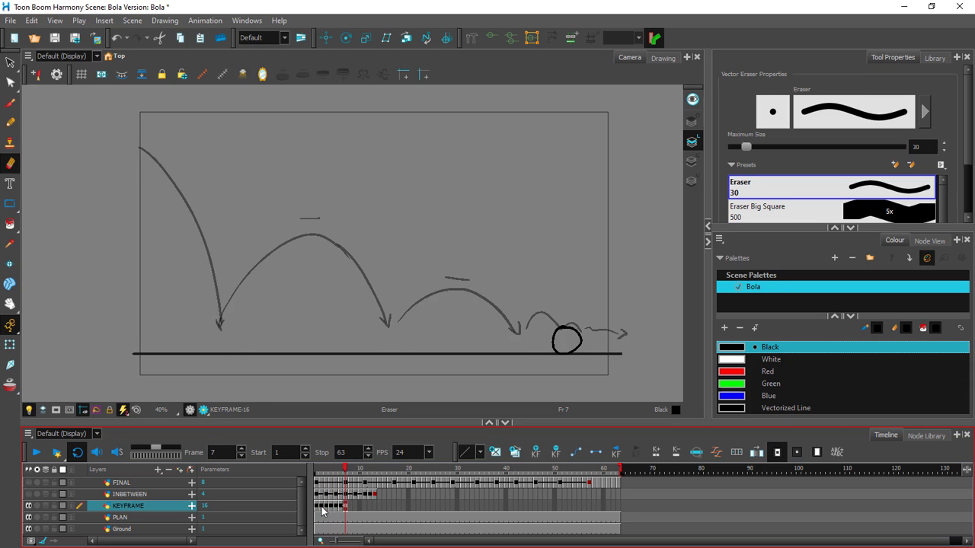
Step: Step back through the ball's key poses on the KEYFRAME layer to frame 1
key("comma")
left_click(323, 511)
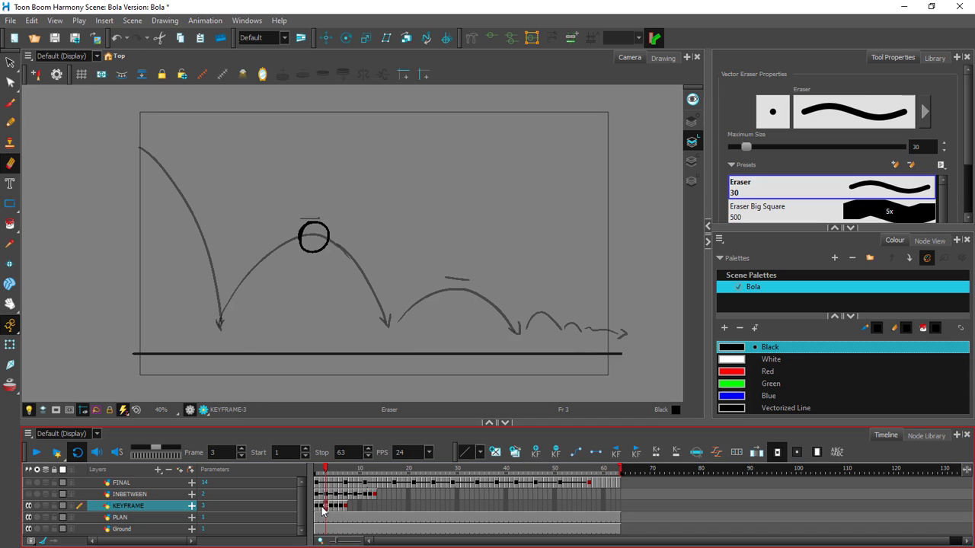
key("comma")
key("comma")
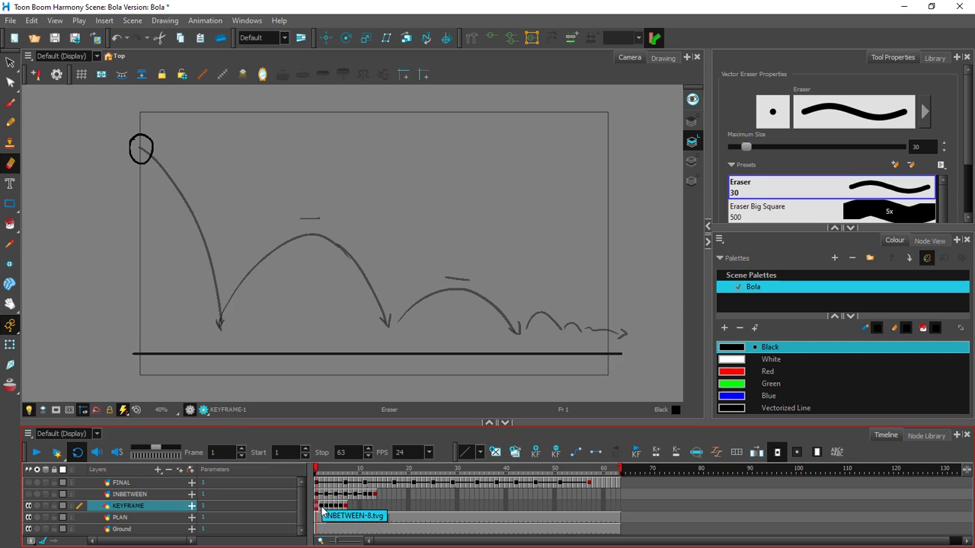
Step: Hide the KEYFRAME layer, show and select the INBETWEEN layer, and step through its ball drawings up to frame 10
key("Up")
key("Right")
key("Right")
key("Right")
key("Right")
key("Right")
key("Right")
key("Right")
key("Right")
key("Right")
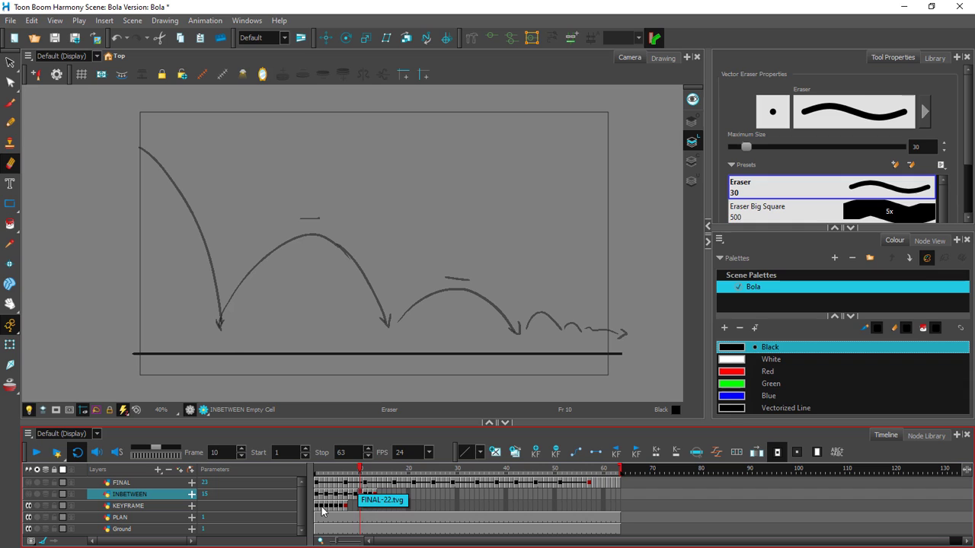
left_click(321, 507)
key("ctrl+z")
key("ctrl+z")
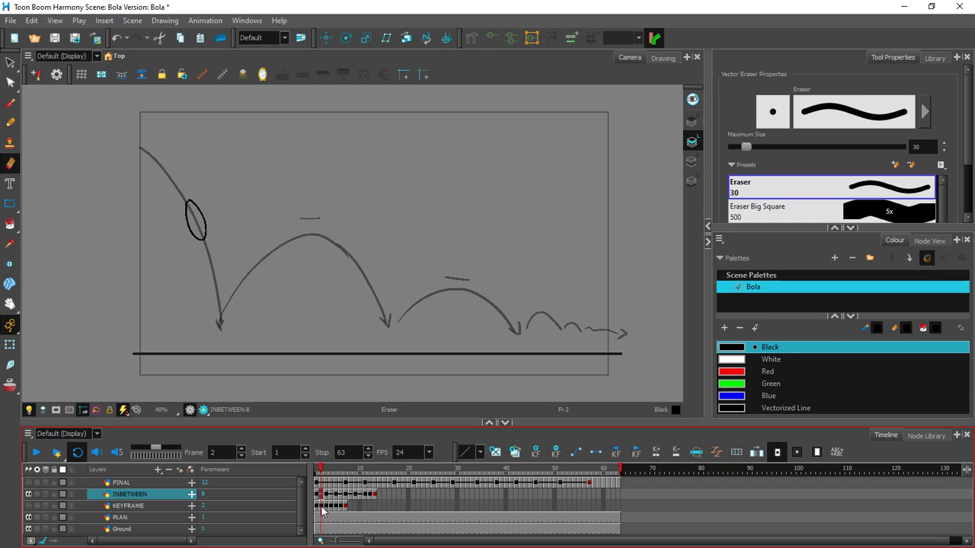
key("Return")
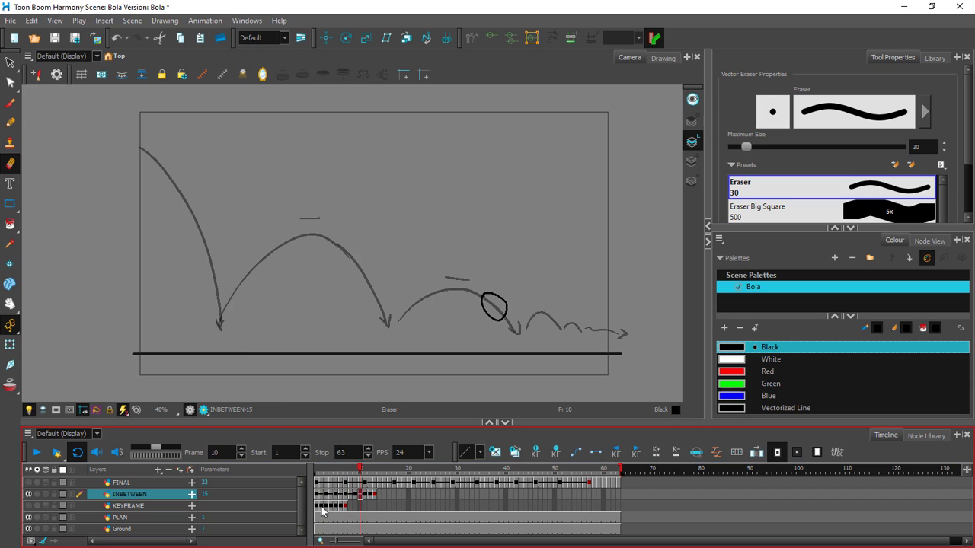
Step: Review the in-between ball drawings backward from frame 10 to frame 2
key("comma")
key("comma")
key("comma")
key("comma")
key("comma")
key("comma")
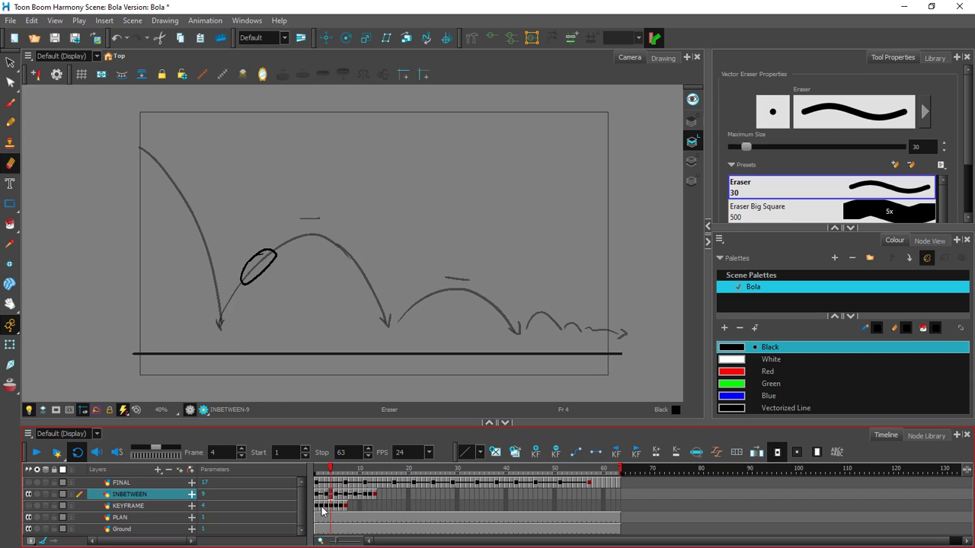
key("comma")
key("comma")
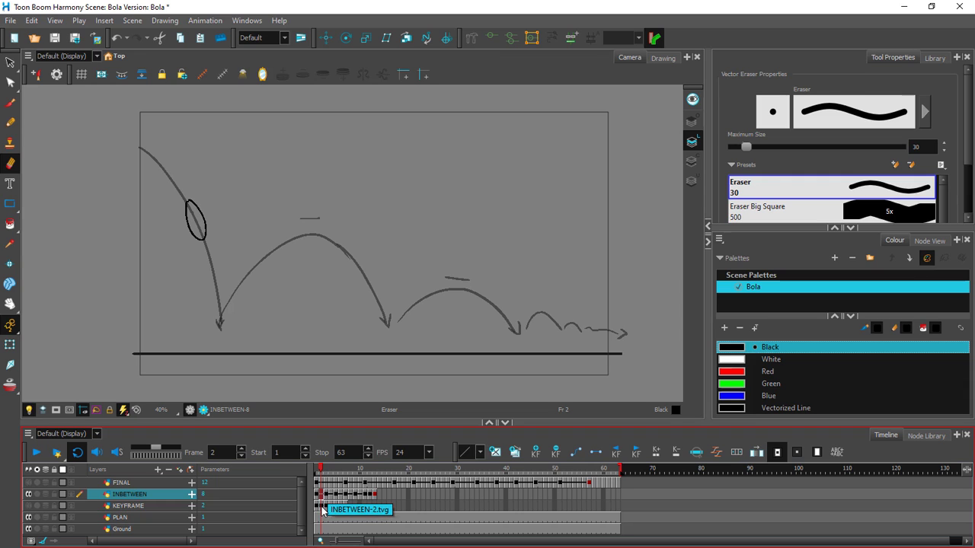
Step: Examine the in-between ball shapes along the bounce arcs from frame 2 forward to frame 8
key("Return")
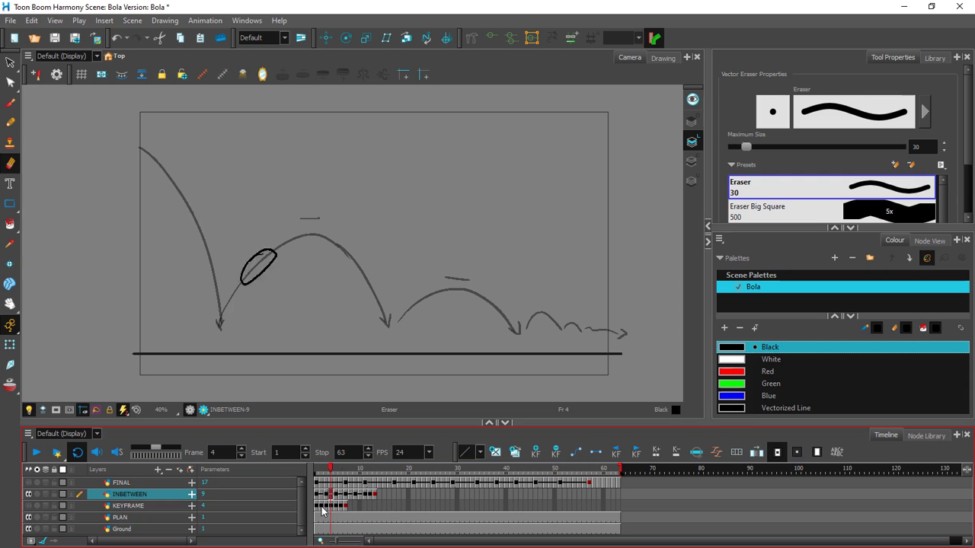
key("period")
key("period")
key("period")
key("period")
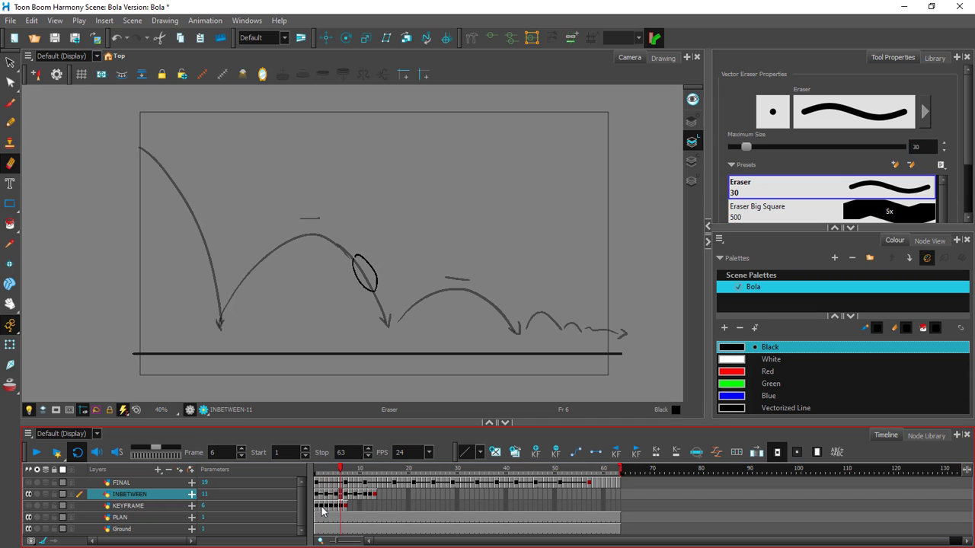
key("period")
key("period")
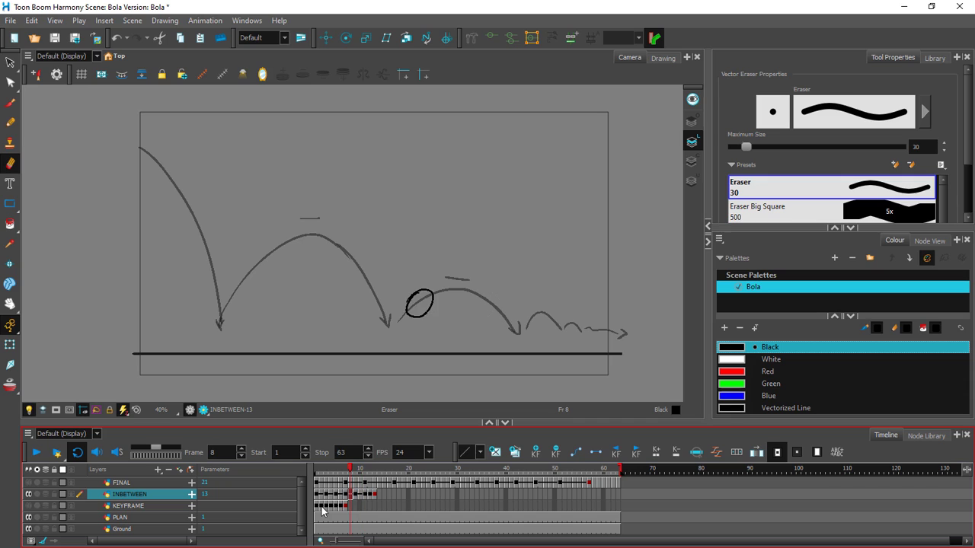
Step: Return to frame 2, hide the INBETWEEN layer, and show and select the FINAL layer
key("comma")
key("comma")
key("comma")
key("comma")
key("comma")
key("comma")
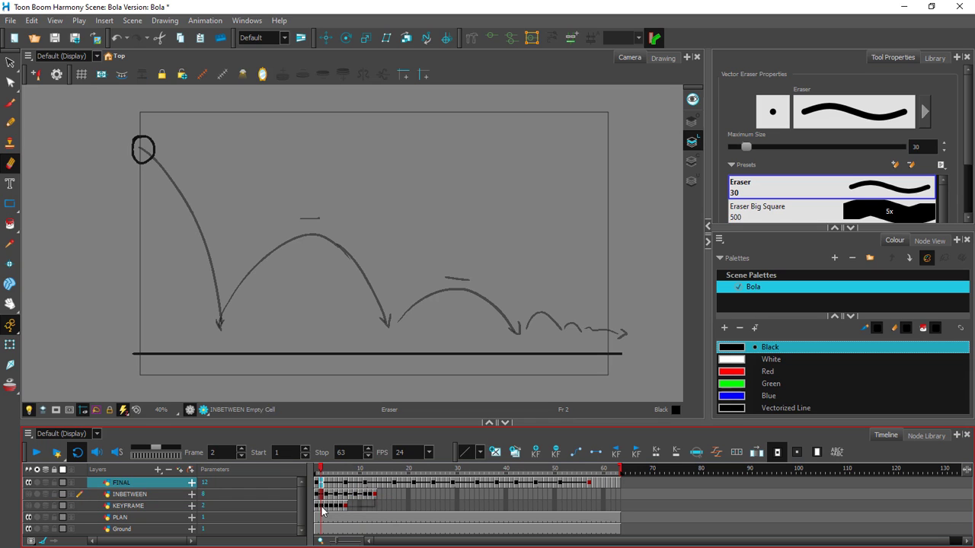
key("Up")
Step: Check the opening ball drawings of the FINAL layer up to frame 5, and return to frame 2
key("period")
key("period")
key("period")
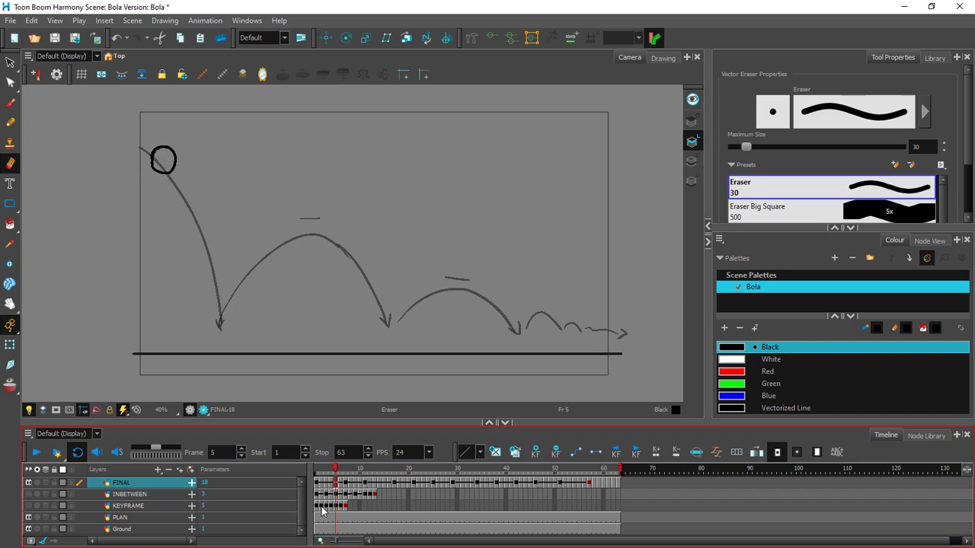
key("period")
key("Down")
key("period")
key("period")
key("period")
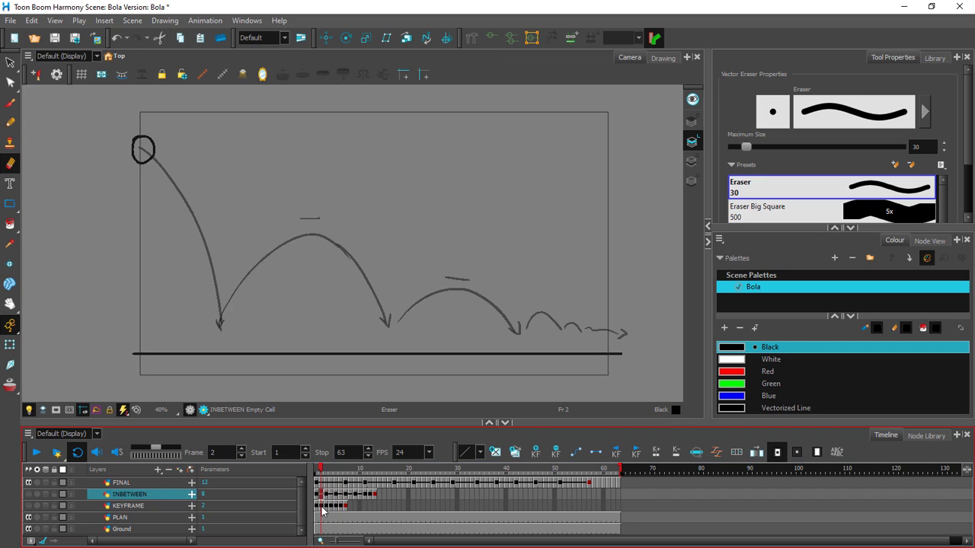
key("period")
key("period")
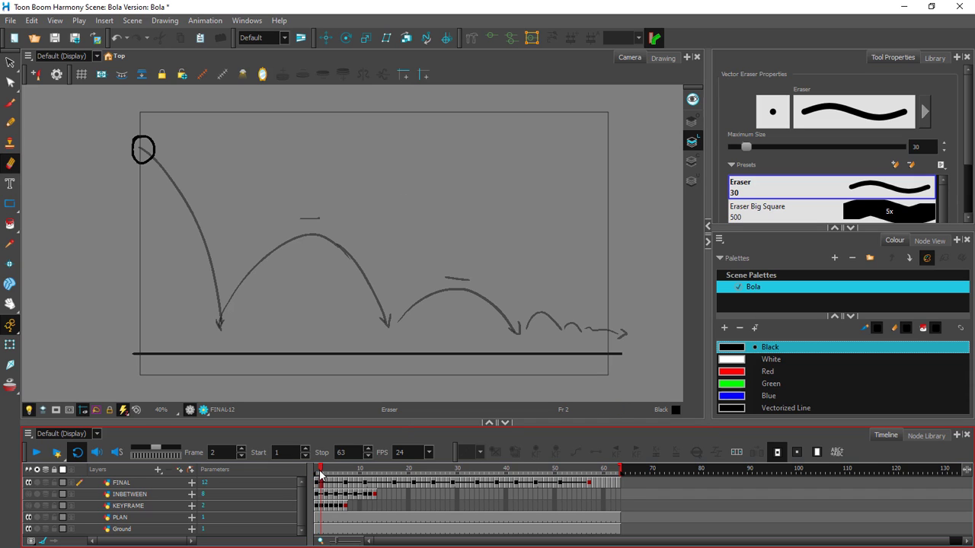
Step: Step through the FINAL layer frame by frame from frame 2 to 51, examining the ball's spacing and shape over all the bounces
key("period")
key("period")
key("period")
key("period")
key("period")
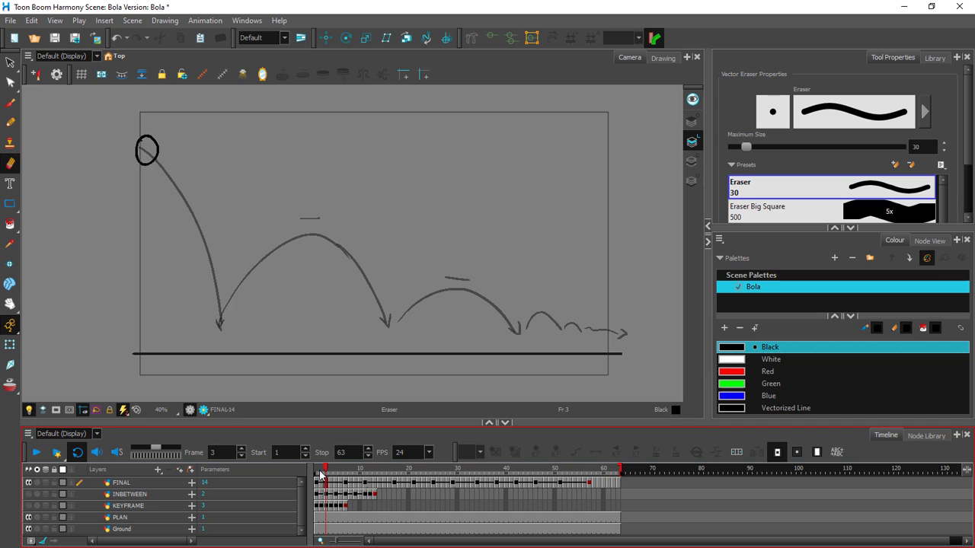
key("period")
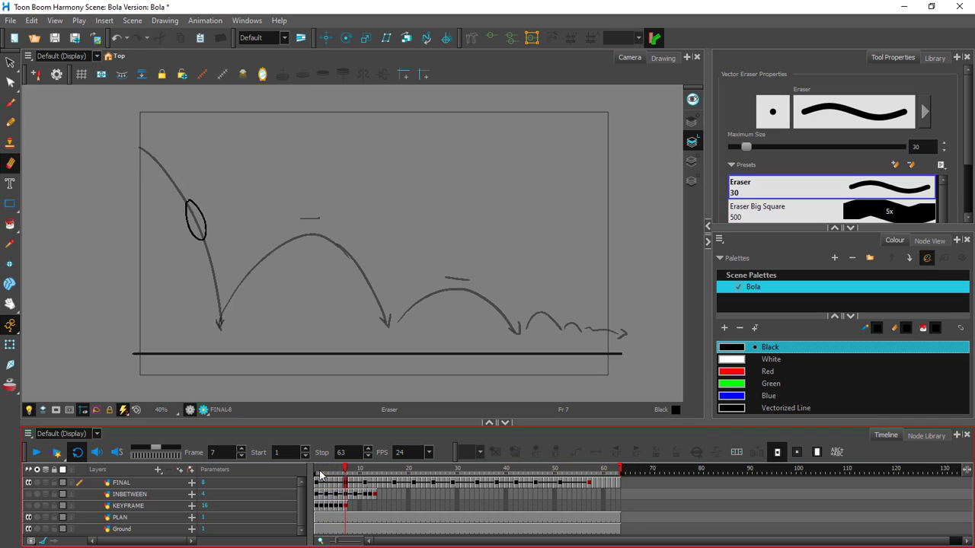
key("period")
key("period")
key("period")
key("period")
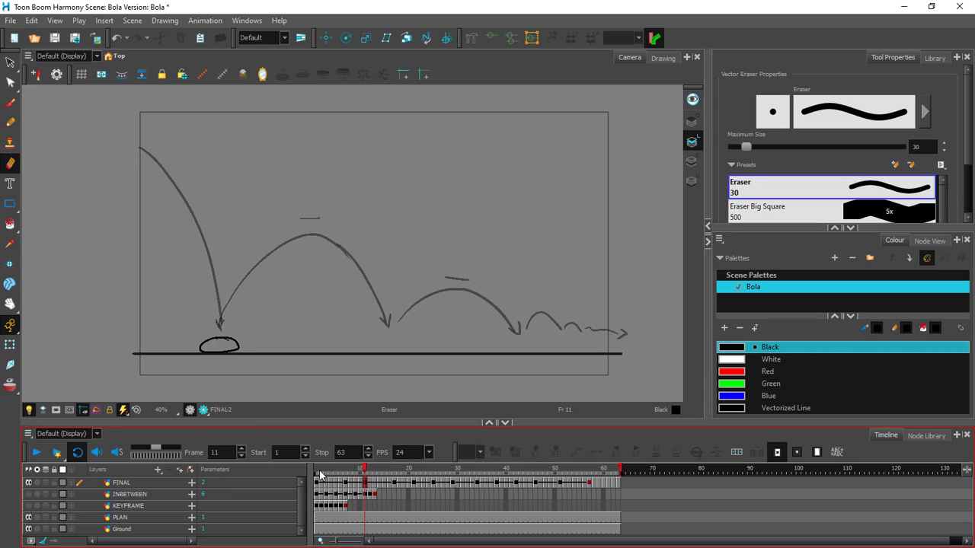
key("period")
key("period")
key("period")
key("period")
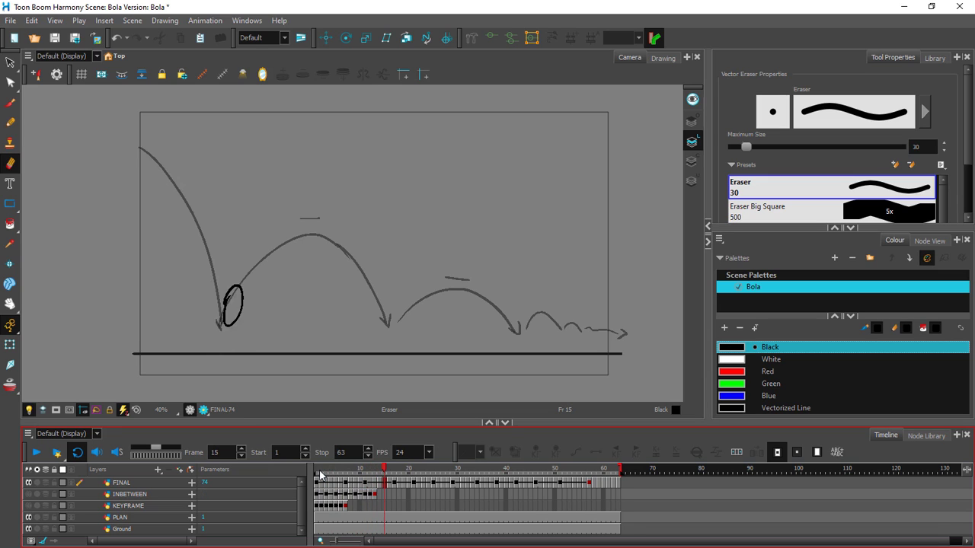
key("period")
key("period")
key("period")
key("period")
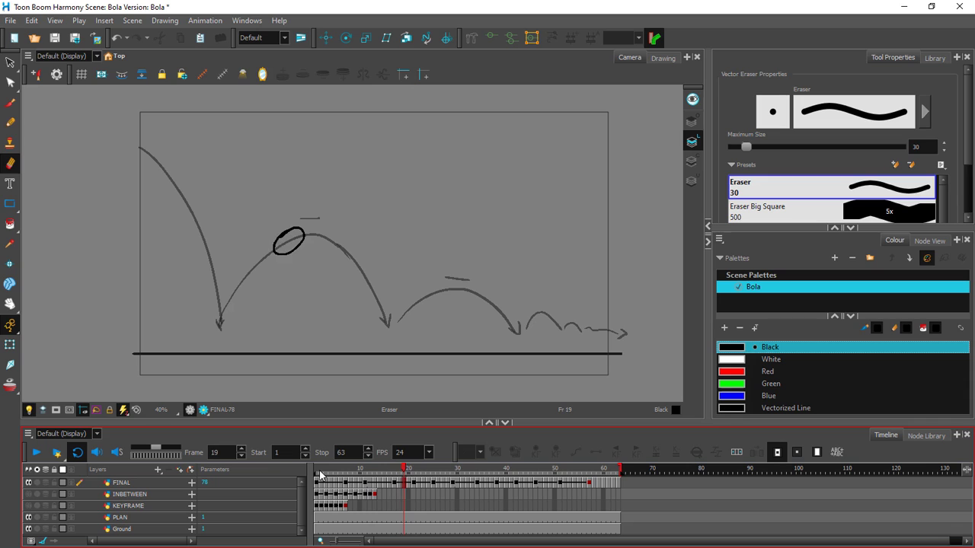
key("period")
key("period")
key("period")
key("period")
key("period")
key("period")
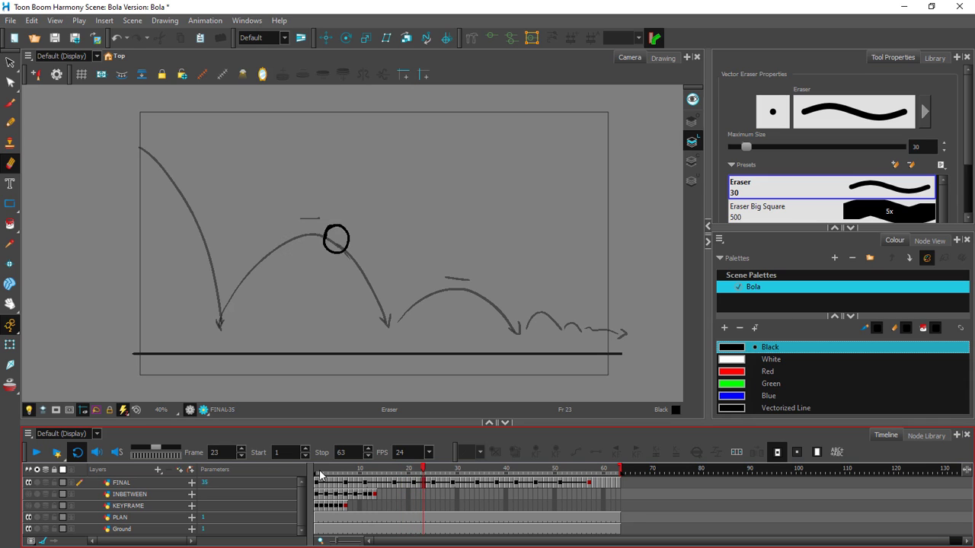
key("period")
key("period")
key("period")
key("period")
key("period")
key("period")
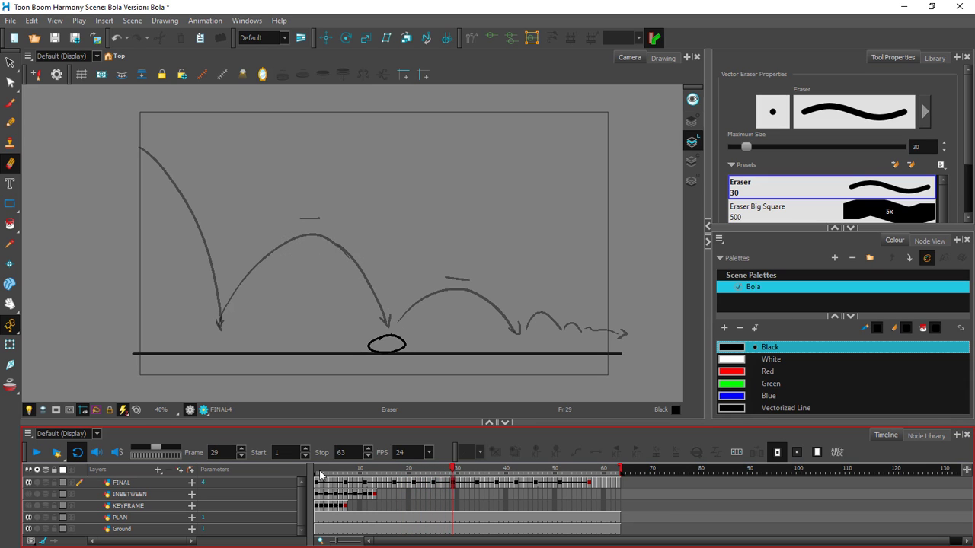
key("period")
key("period")
key("period")
key("period")
key("period")
key("period")
key("period")
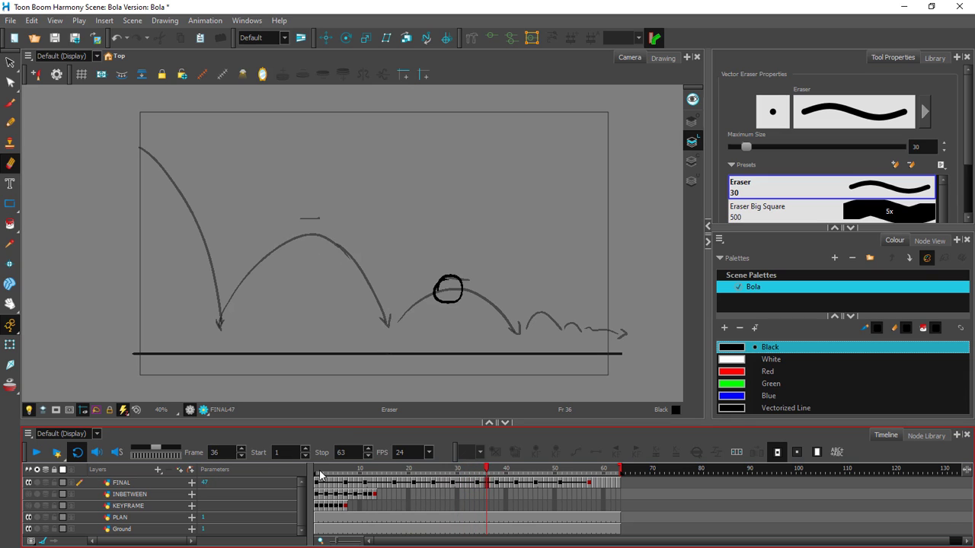
key("period")
key("period")
key("period")
key("period")
key("period")
key("period")
key("period")
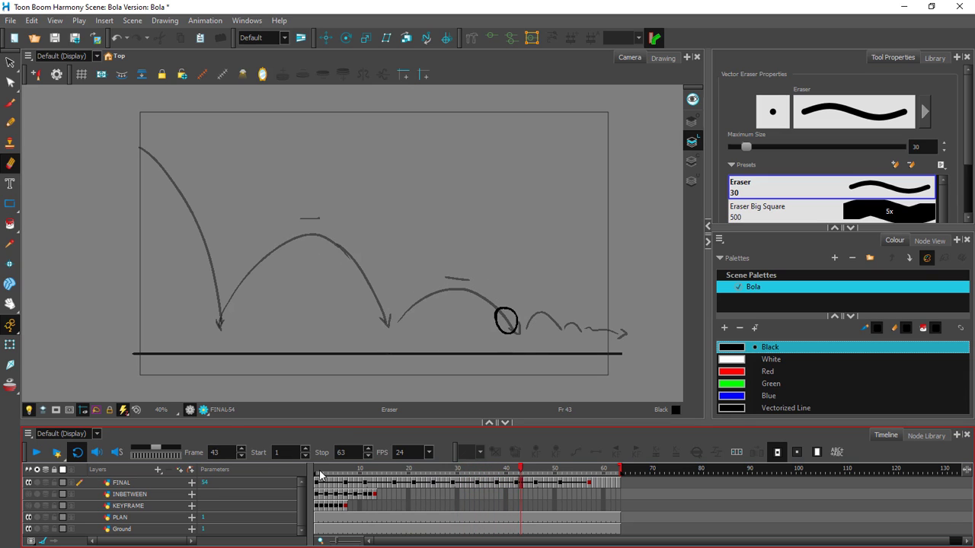
key("period")
key("period")
key("period")
key("period")
key("period")
key("period")
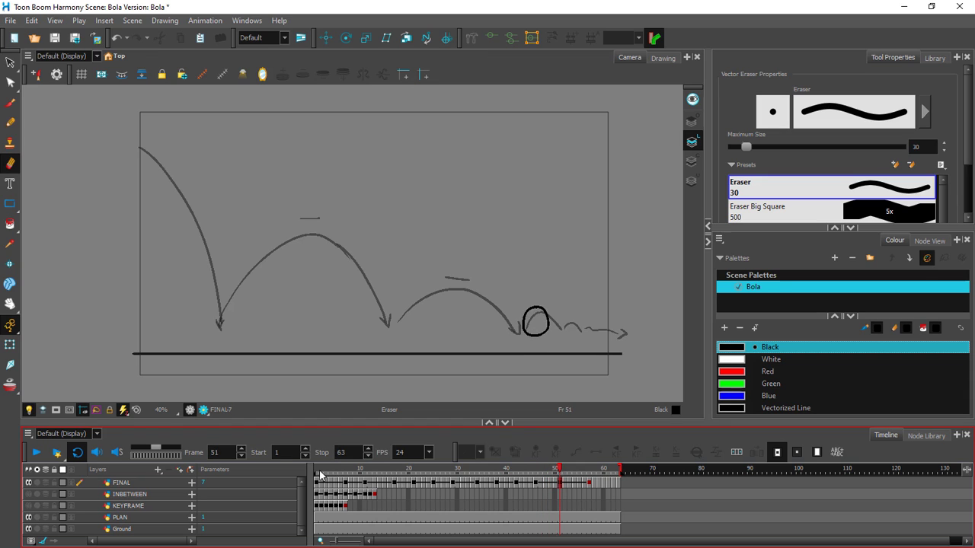
Step: Go back to frame 1 and examine the ball's first fall, impact and rebound frame by frame up to frame 15
left_click(320, 475)
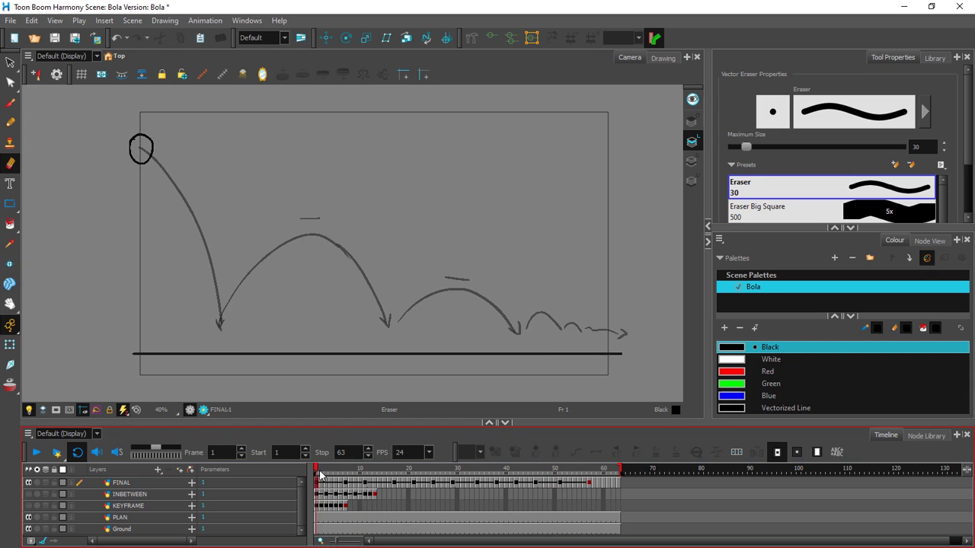
key("period")
key("period")
key("period")
key("period")
key("period")
key("period")
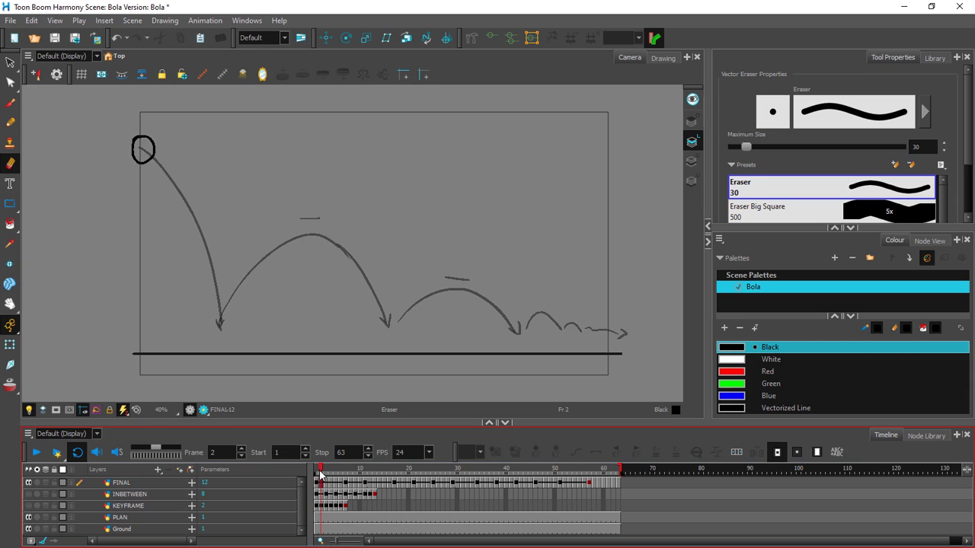
key("period")
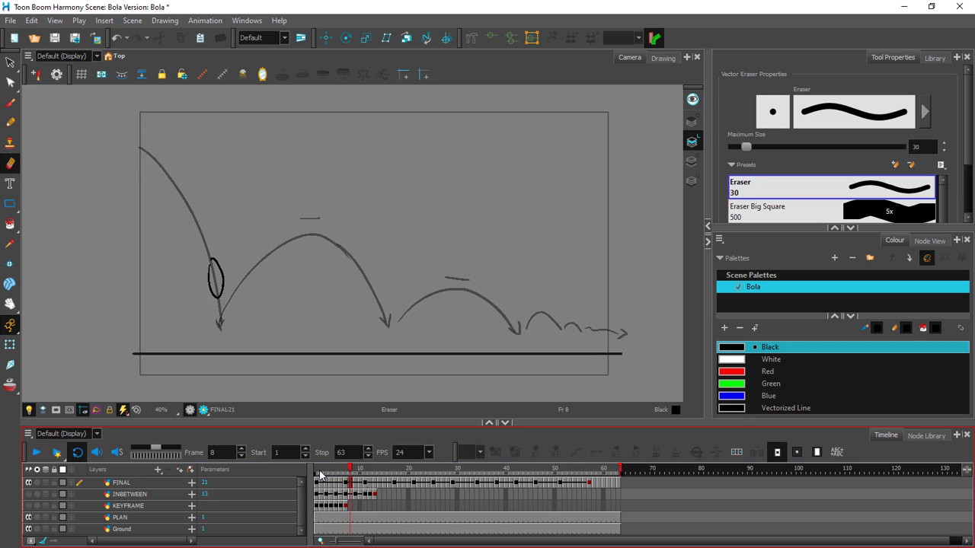
key("period")
key("period")
key("period")
key("period")
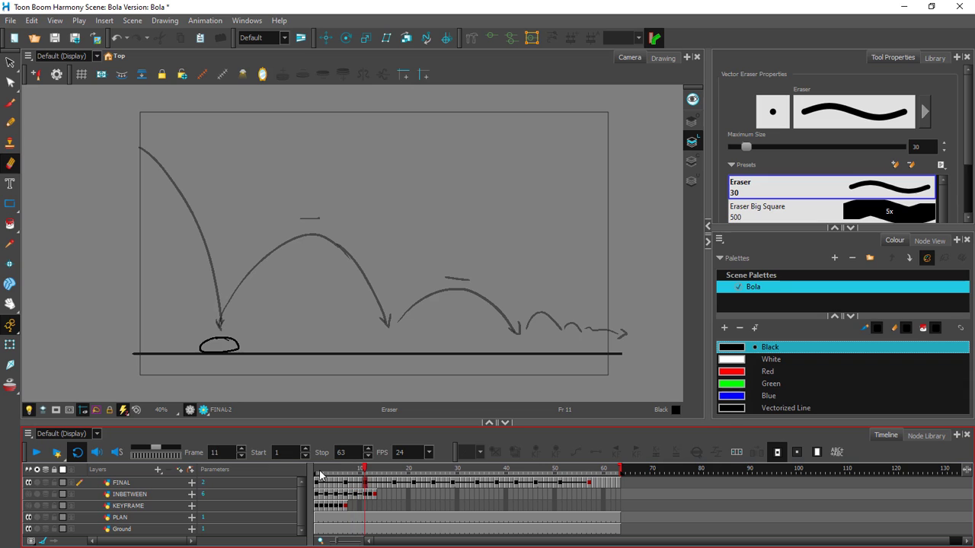
key("period")
key("period")
key("period")
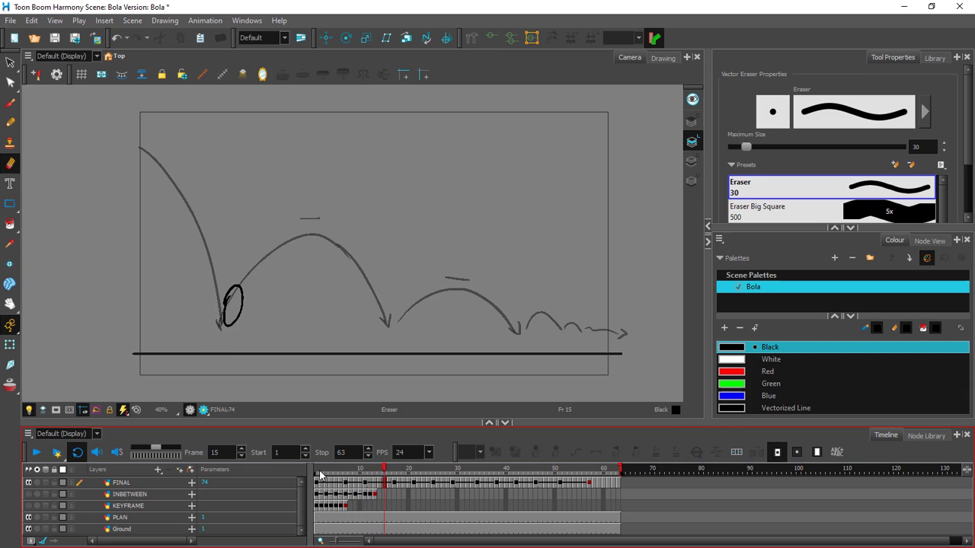
Step: Step backward from frame 15 through the first impact to the stretched falling ball at frame 7
key("comma")
key("comma")
key("comma")
key("comma")
key("comma")
key("comma")
key("comma")
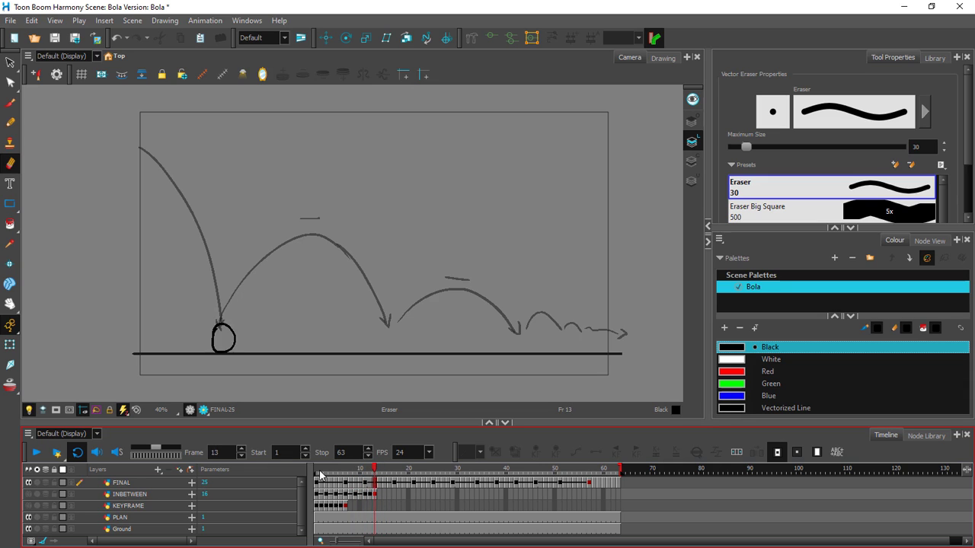
key("comma")
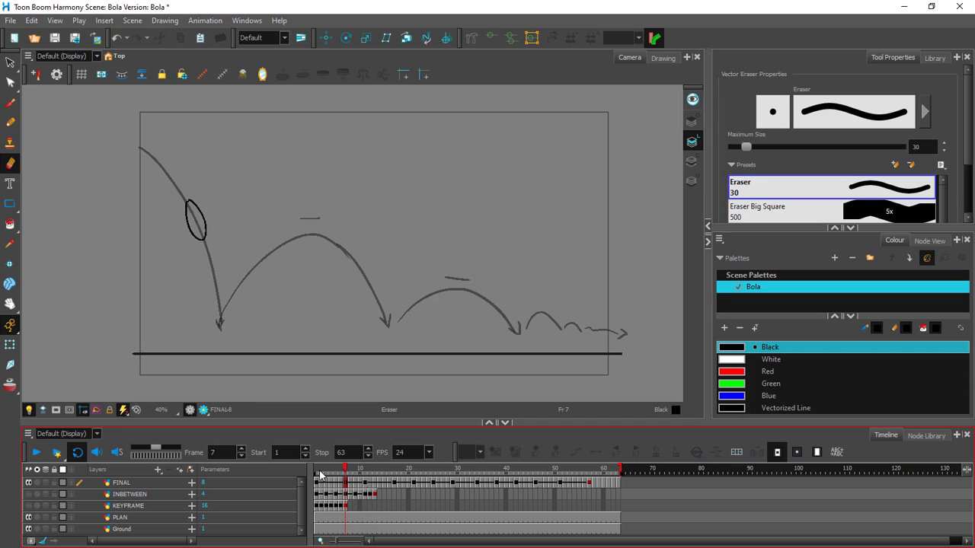
key("comma")
Step: Compare the stretched, contact and squashed ball drawings of the first ground impact from frame 7 to frame 13
key("period")
key("period")
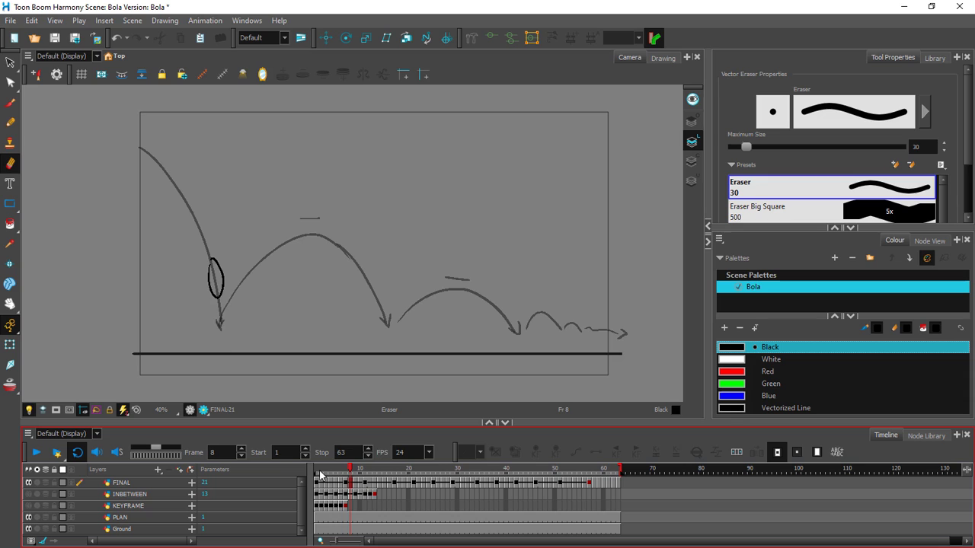
key("period")
key("period")
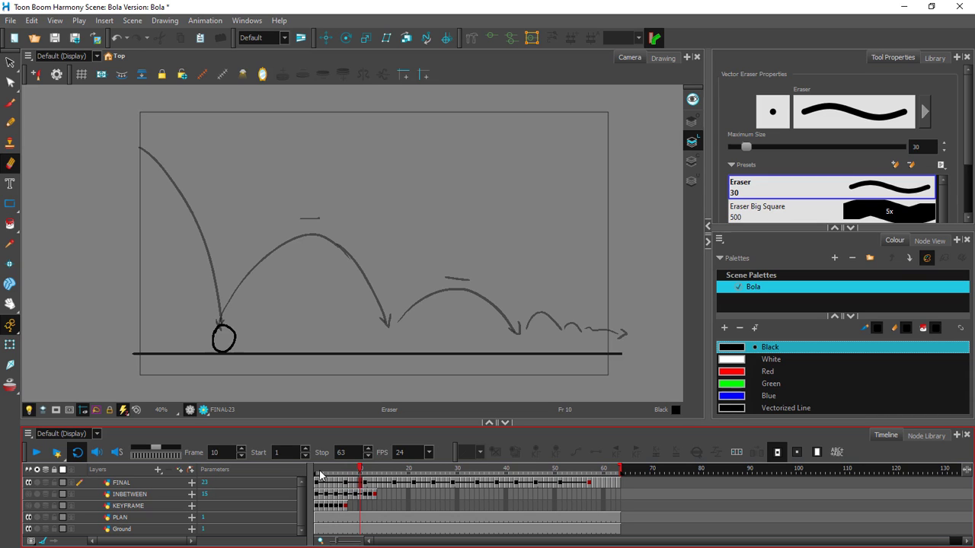
key("comma")
key("period")
key("period")
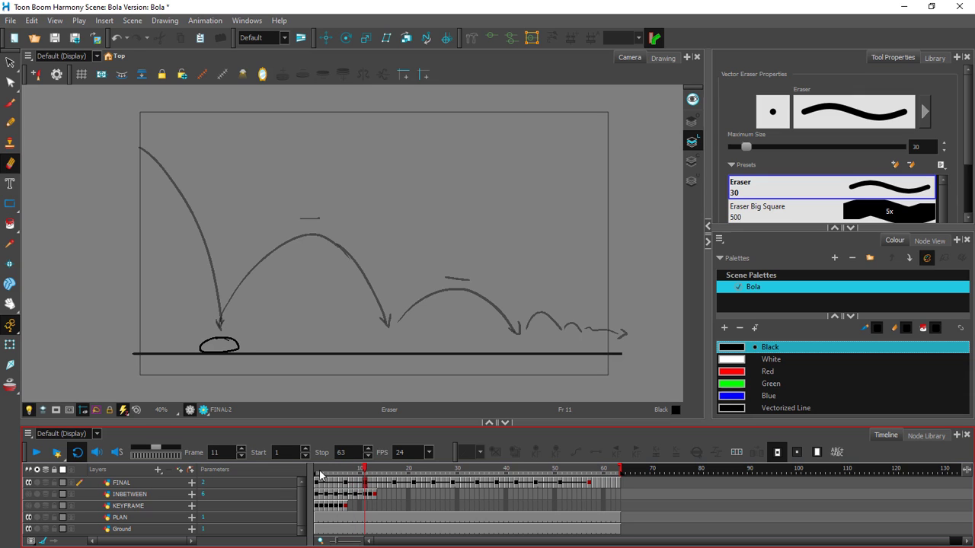
key("period")
key("period")
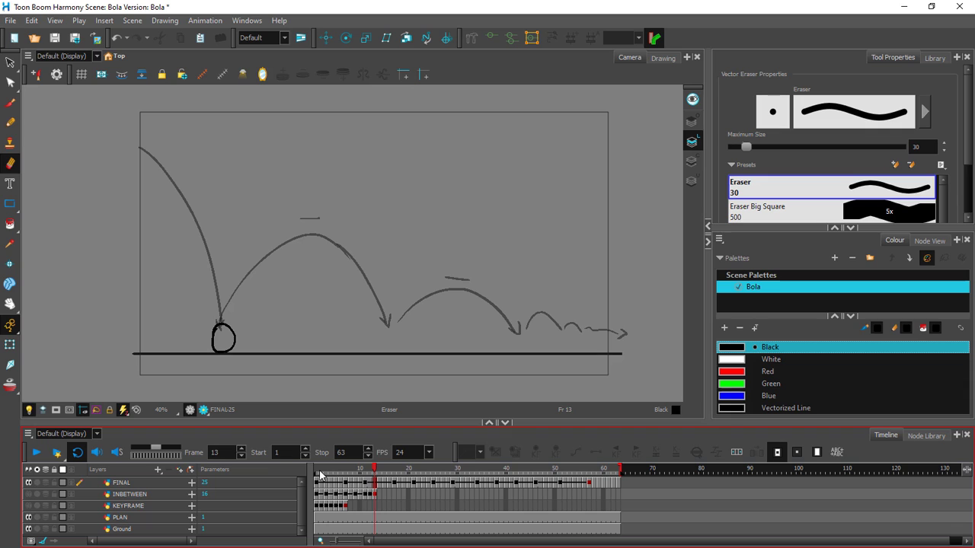
Step: Step back and forth around the first impact up to frame 16, comparing the contact, squash and stretched rebound drawings
key("period")
key("period")
key("period")
key("period")
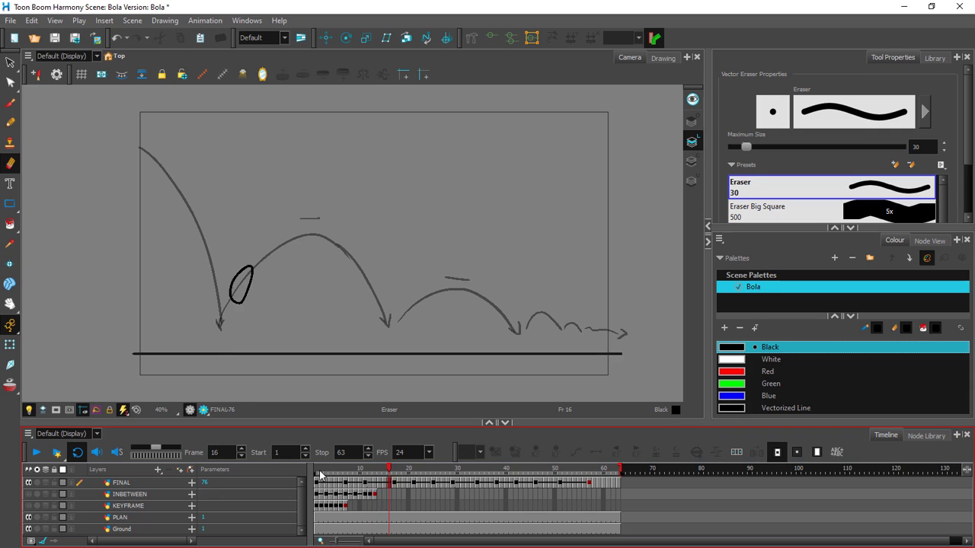
key("comma")
key("comma")
key("comma")
key("comma")
key("comma")
key("comma")
key("period")
key("period")
key("period")
key("period")
key("period")
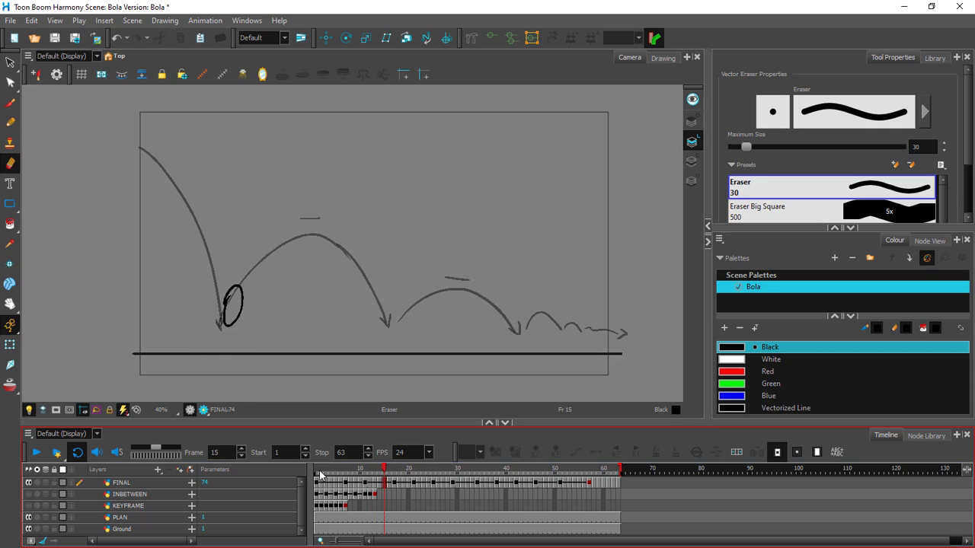
Step: Step from frame 15 to frame 29, examining the ball's shape over the first arc and into the second ground impact
key("period")
key("period")
key("period")
key("period")
key("period")
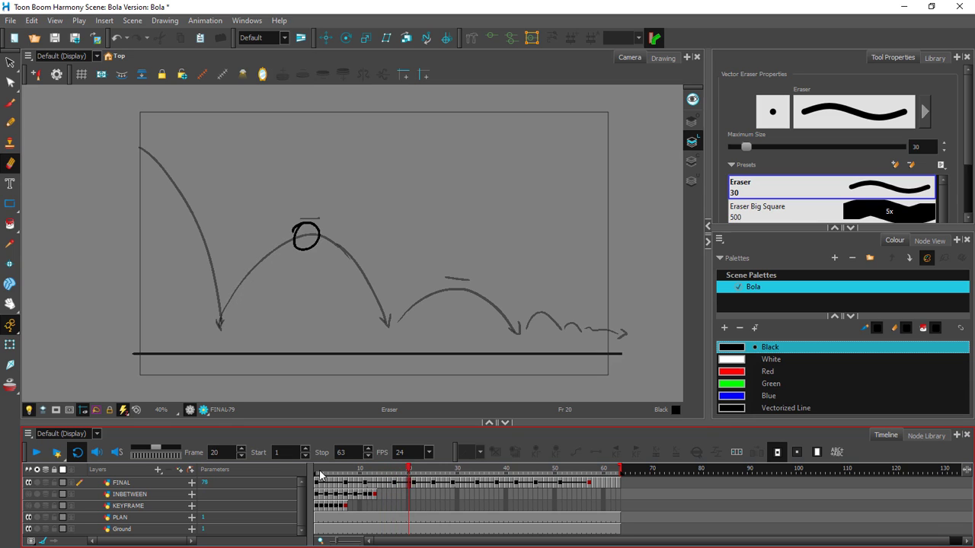
key("period")
key("period")
key("period")
key("period")
key("period")
key("period")
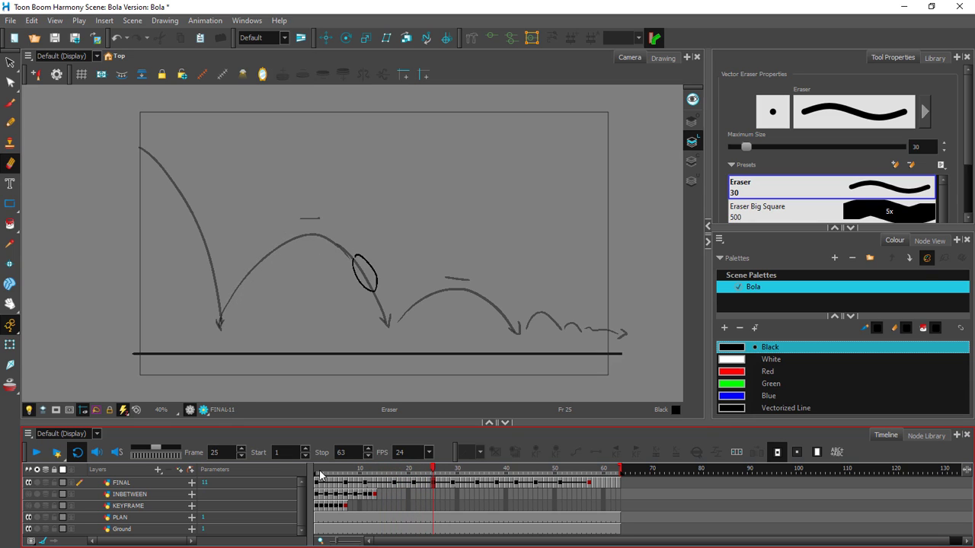
key("period")
key("period")
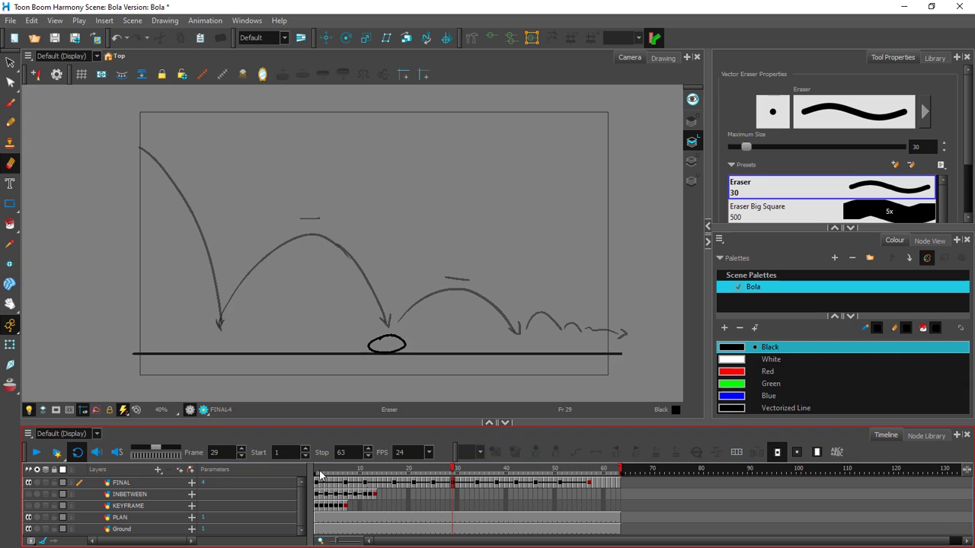
Step: Step from frame 29 to frame 48, examining the ball's spacing and shape over the second arc to the third ground contact
key("period")
key("period")
key("period")
key("period")
key("period")
key("period")
key("period")
key("period")
key("period")
key("period")
key("period")
key("period")
key("period")
key("period")
key("period")
key("period")
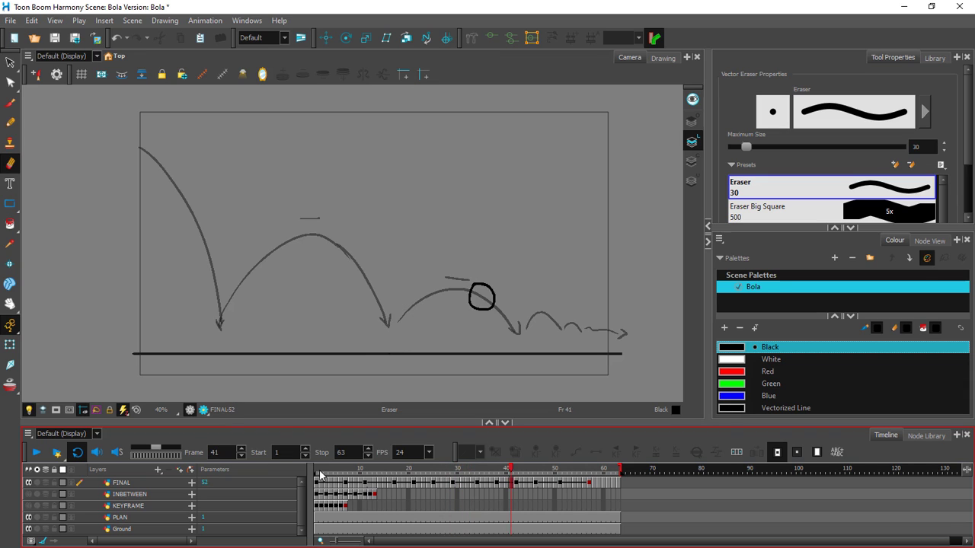
key("period")
key("period")
key("period")
key("period")
key("period")
key("period")
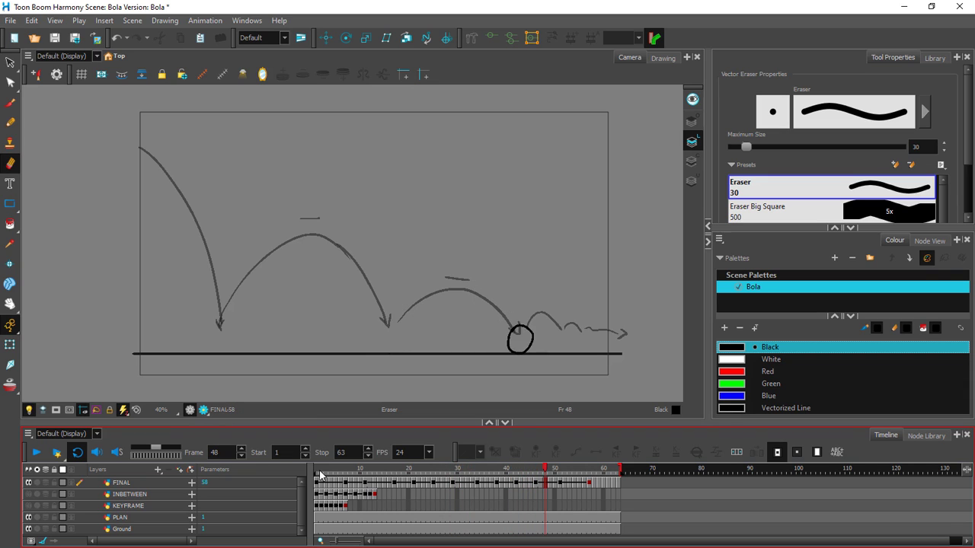
Step: Step from frame 48 to frame 63, examining the small last bounces and the final roll along the ground
key("period")
key("period")
key("period")
key("period")
key("period")
key("period")
key("period")
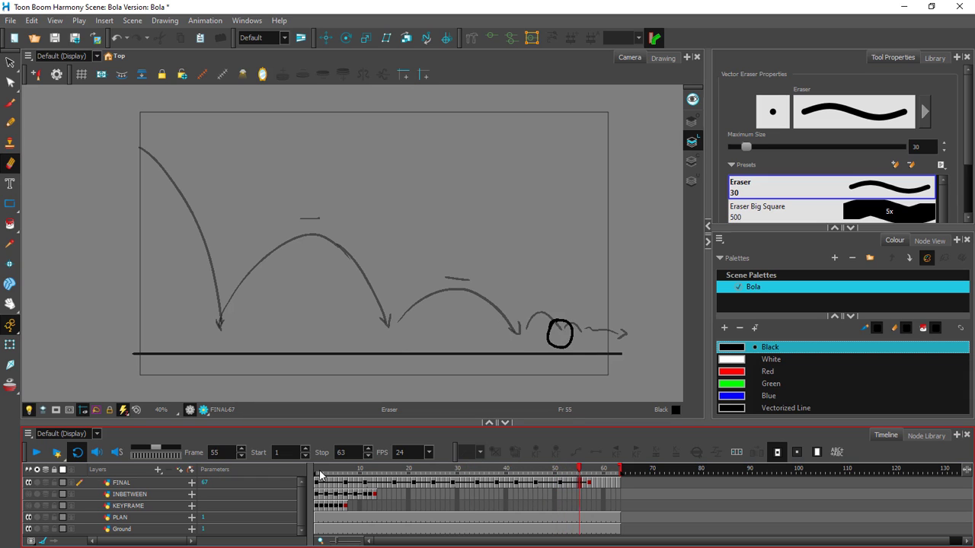
key("period")
key("period")
key("period")
key("period")
key("period")
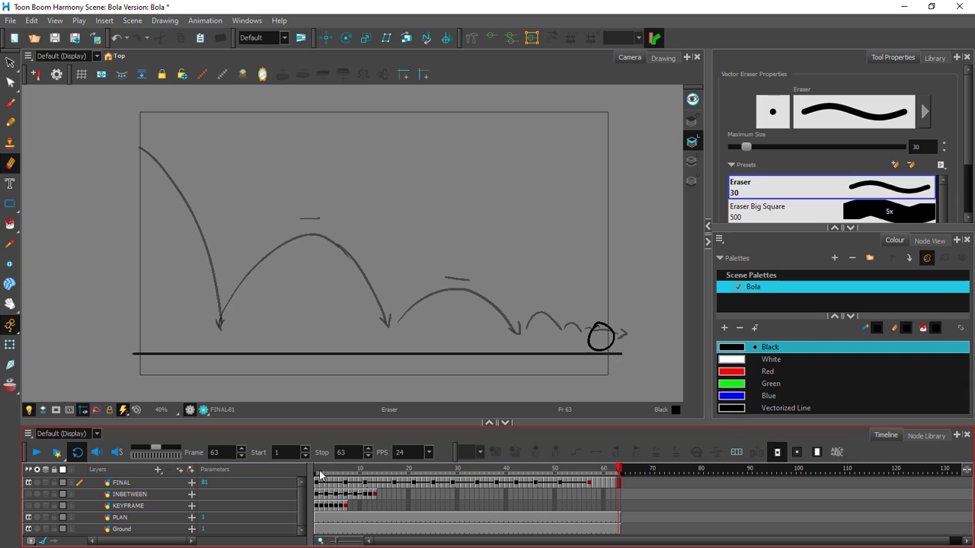
Step: Return to the start of the animation and examine the ball's first fall frame by frame to the squash at frame 11
left_click(320, 472)
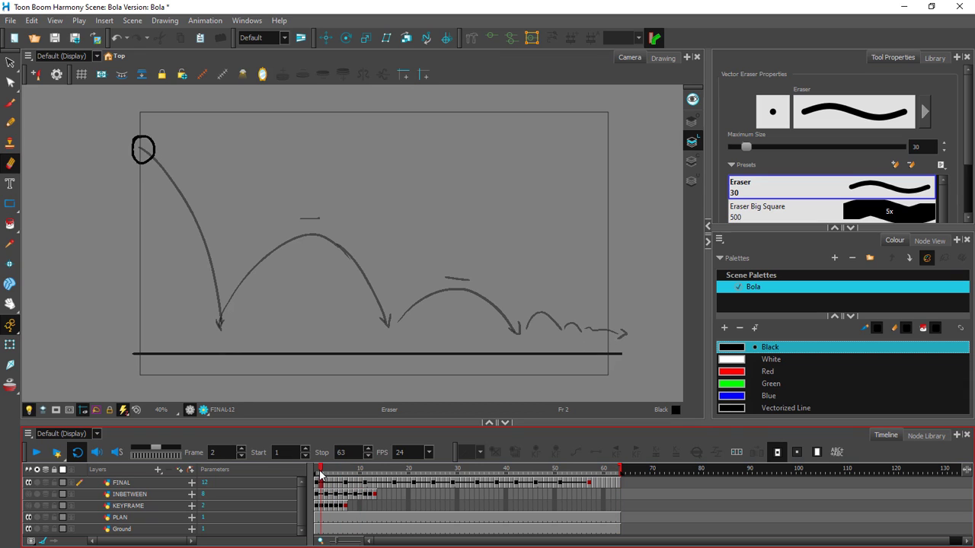
key("comma")
key("period")
key("period")
key("period")
key("period")
key("period")
key("period")
key("period")
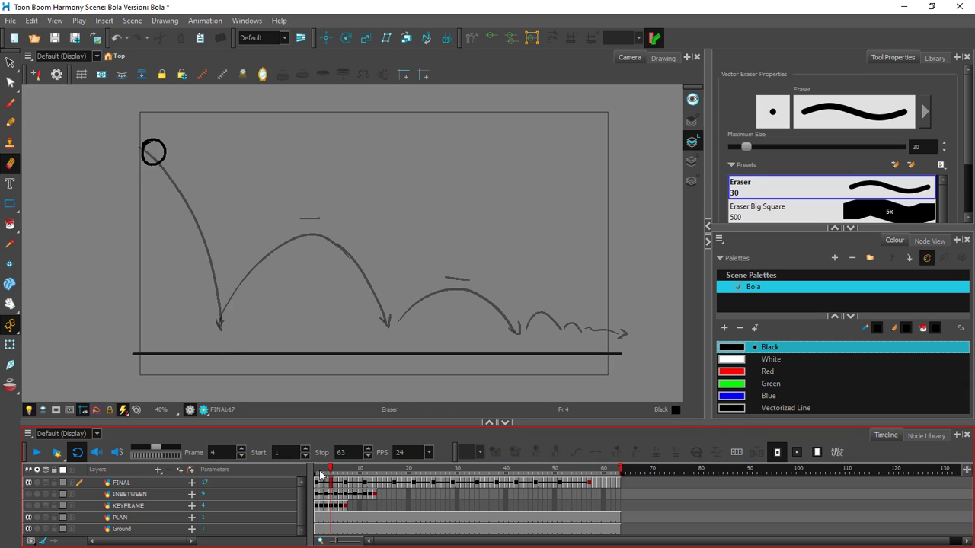
key("period")
key("period")
key("period")
key("period")
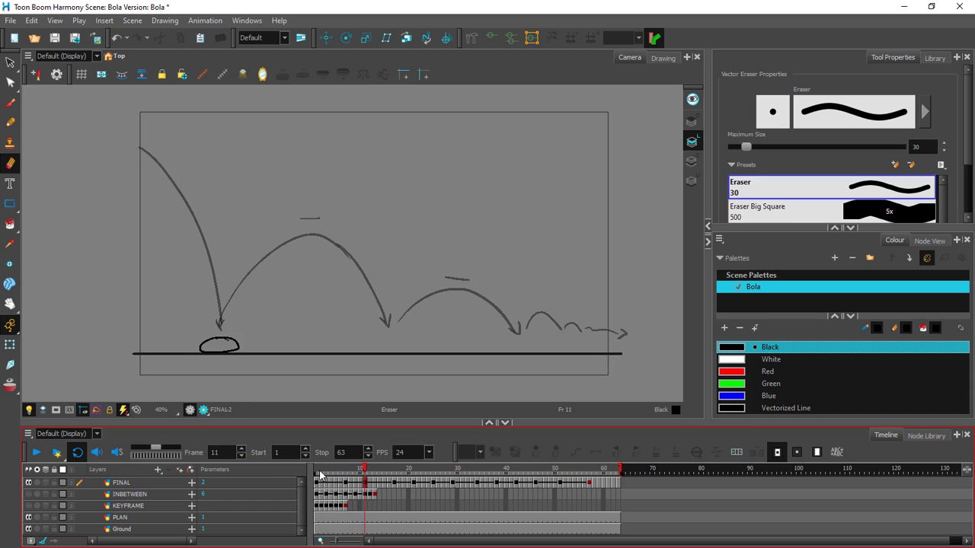
Step: Step backward from the squashed ball at frame 11 to the beginning of the fall, examining the drawings in reverse
key("comma")
key("comma")
key("comma")
key("comma")
key("comma")
key("comma")
key("comma")
key("comma")
key("comma")
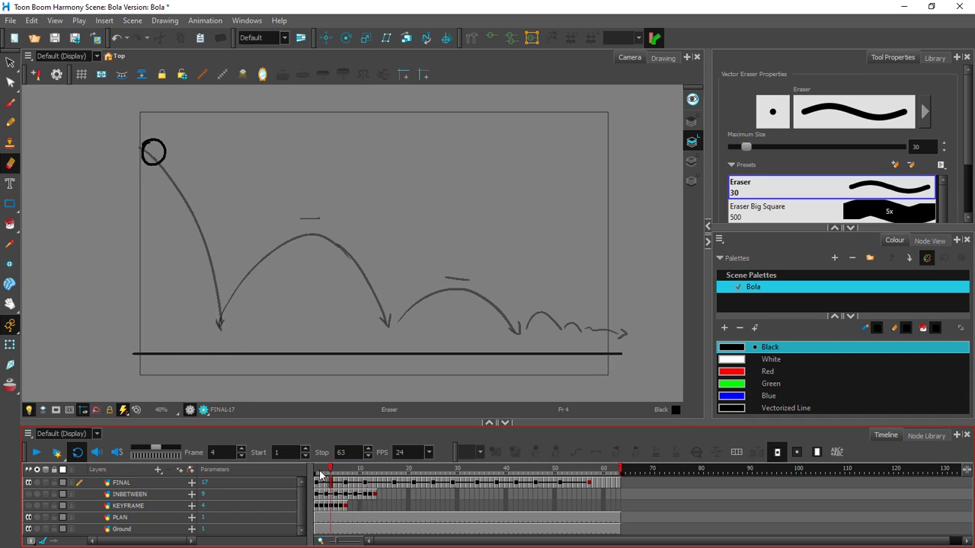
Step: Step forward through the first fall and impact to the stretched rebound at frame 15, examining the change in spacing and shape
key("period")
key("period")
key("period")
key("period")
key("period")
key("period")
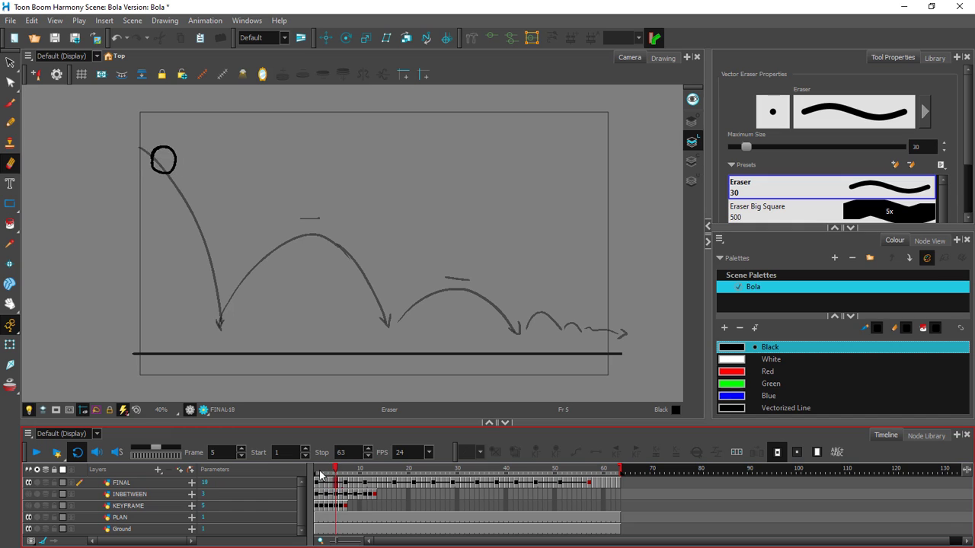
key("period")
key("period")
key("period")
key("period")
key("period")
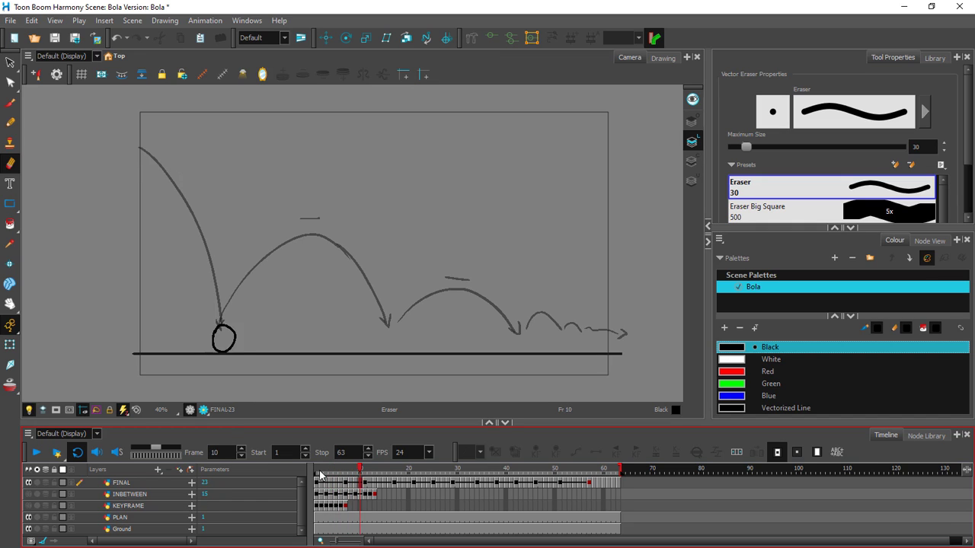
key("period")
key("period")
key("period")
key("period")
key("period")
key("period")
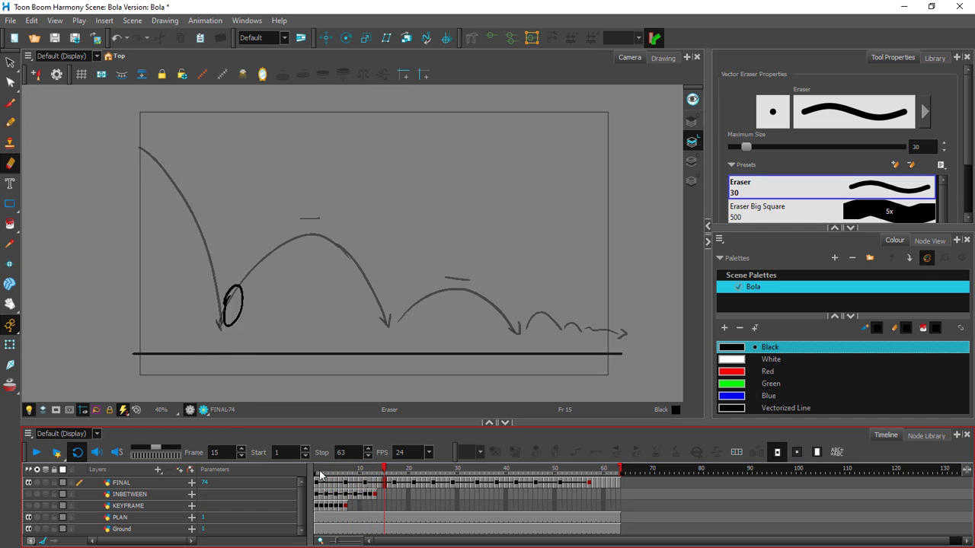
Step: Step from frame 15 to frame 22, examining how the stretched ball regains its round shape at the top of the first arc
key("period")
key("period")
key("period")
key("period")
key("period")
key("period")
key("period")
key("period")
key("period")
key("period")
key("period")
key("period")
key("period")
key("period")
key("period")
key("period")
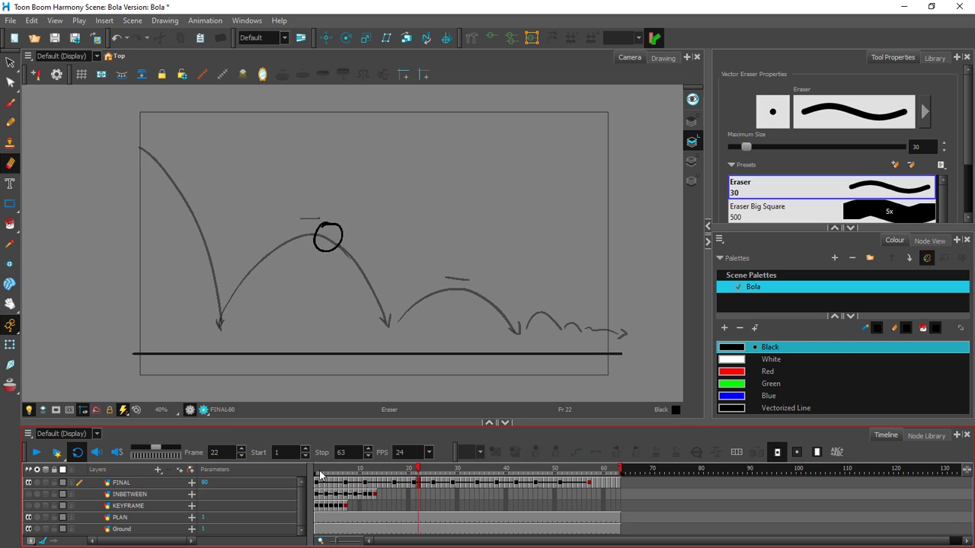
Step: Step from frame 22 to frame 39, examining the fall, second impact and rise to the top of the second arc
key("period")
key("period")
key("period")
key("period")
key("period")
key("period")
key("period")
key("period")
key("period")
key("period")
key("period")
key("period")
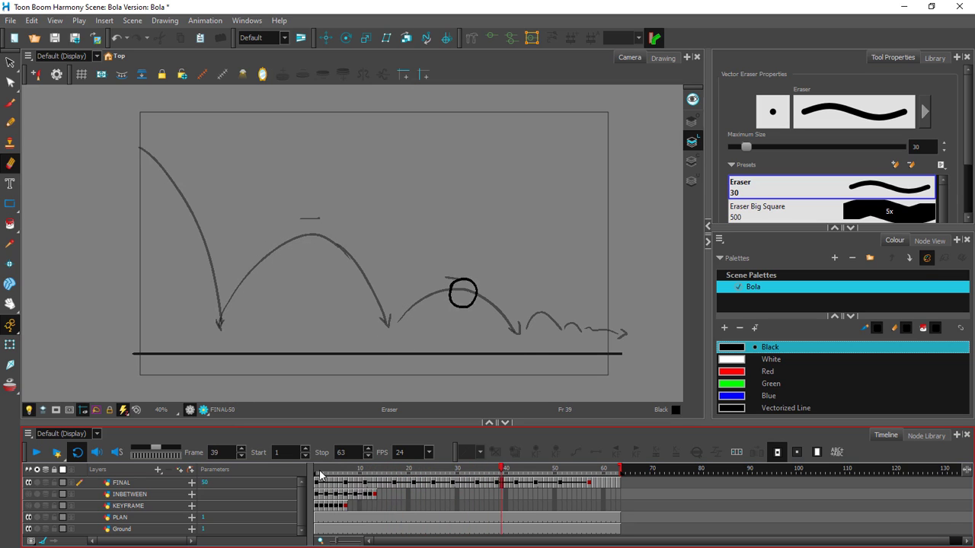
Step: Step from frame 39 to frame 59, examining the descent to the third ground contact and the small bounces that follow
key("period")
key("period")
key("period")
key("period")
key("period")
key("period")
key("period")
key("period")
key("period")
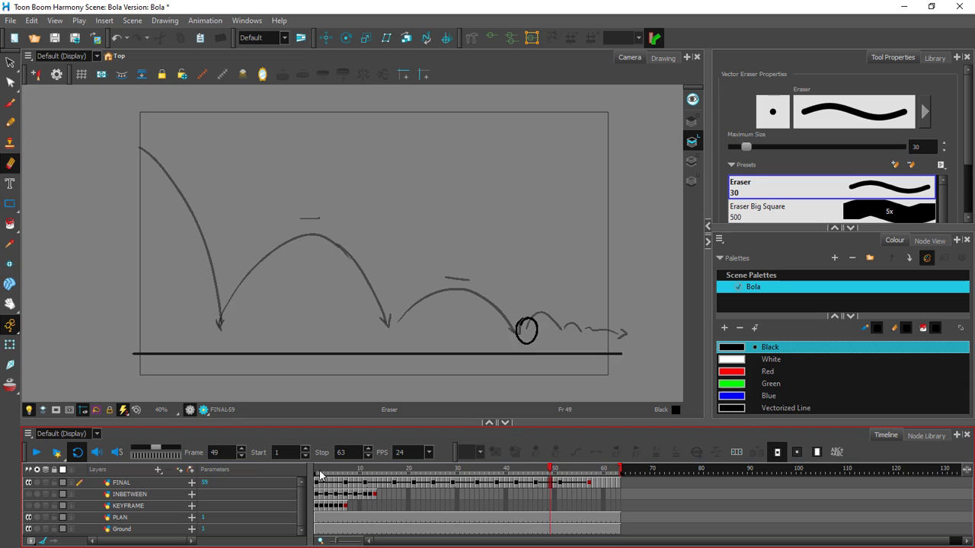
key("period")
key("period")
key("period")
key("period")
key("period")
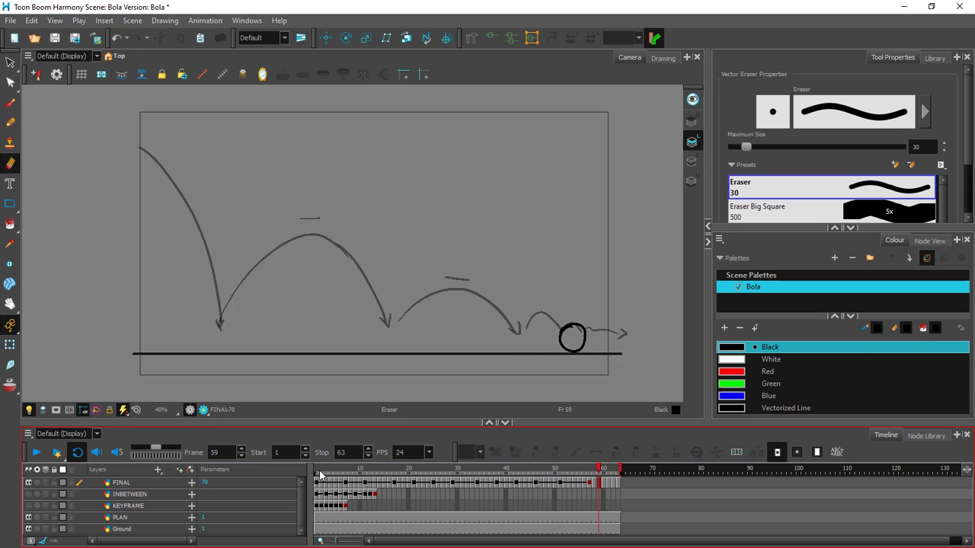